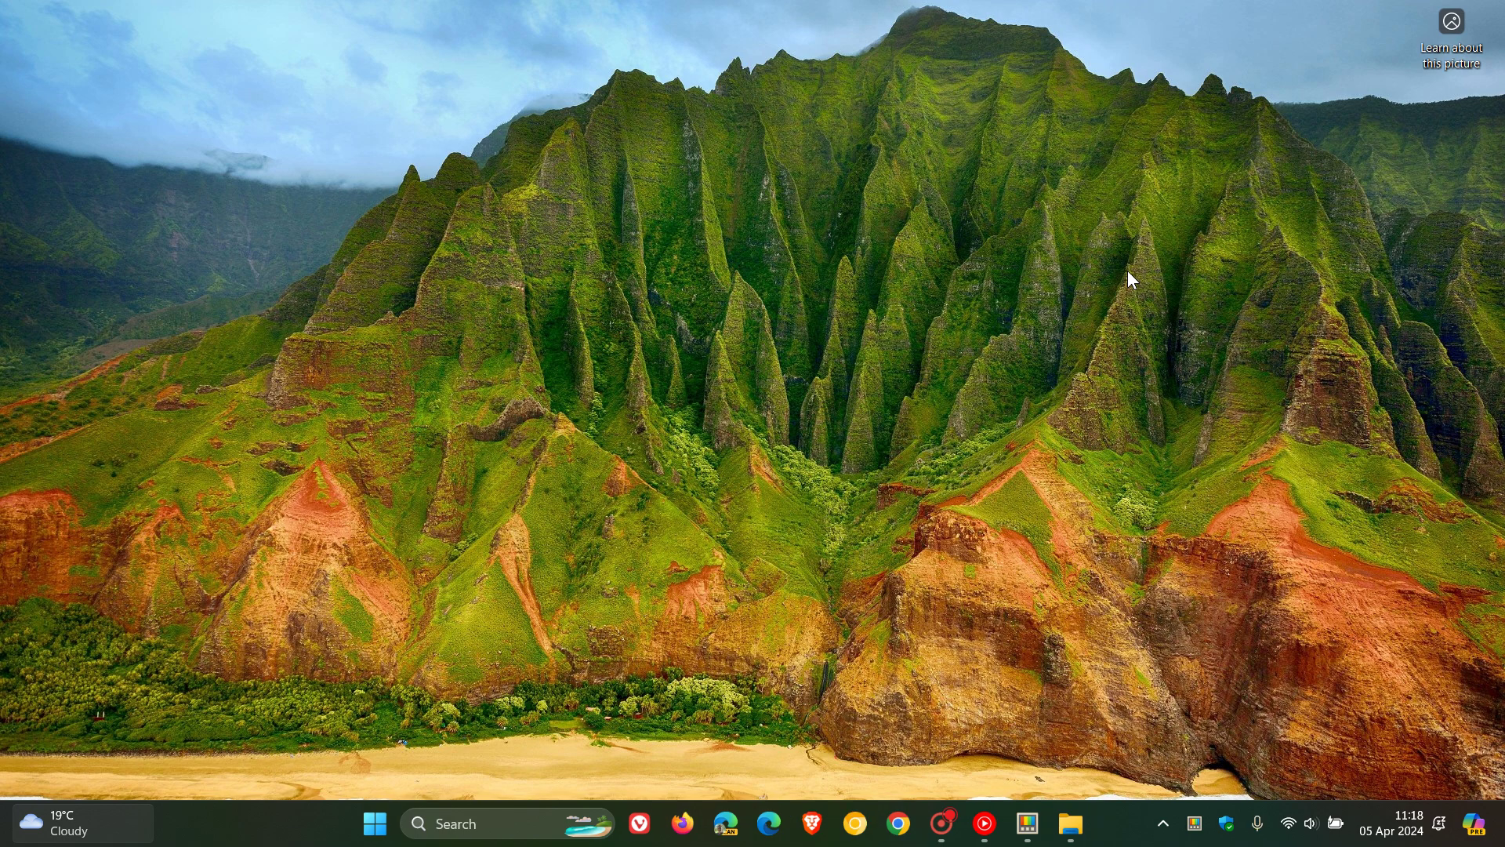
- Open PowerToys Settings from the taskbar and view the General page showing version v0.80.0
{"action": "left_click", "coordinate": [1028, 825]}
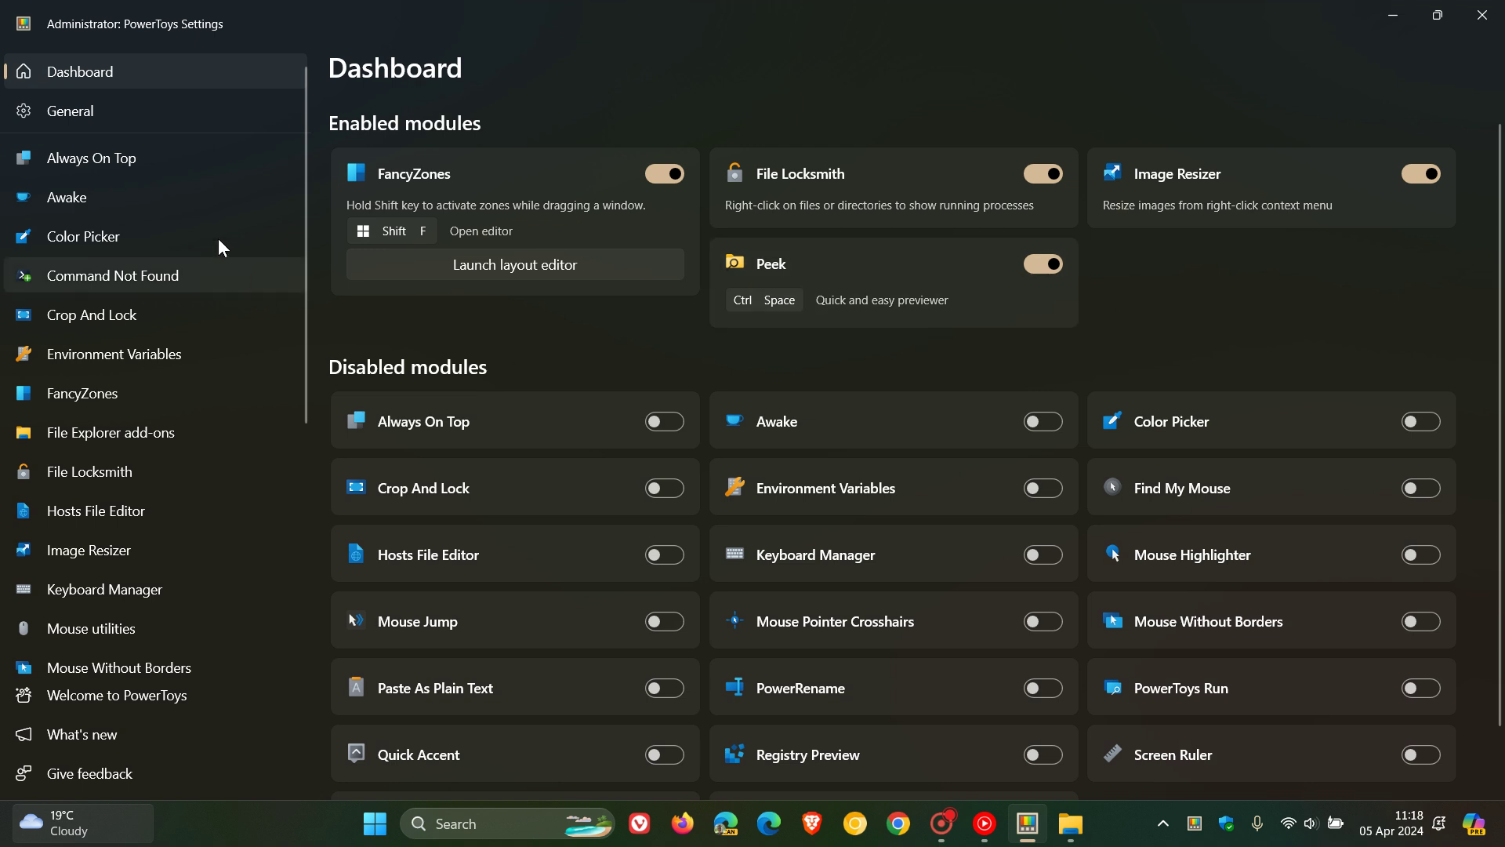
{"action": "left_click", "coordinate": [160, 117]}
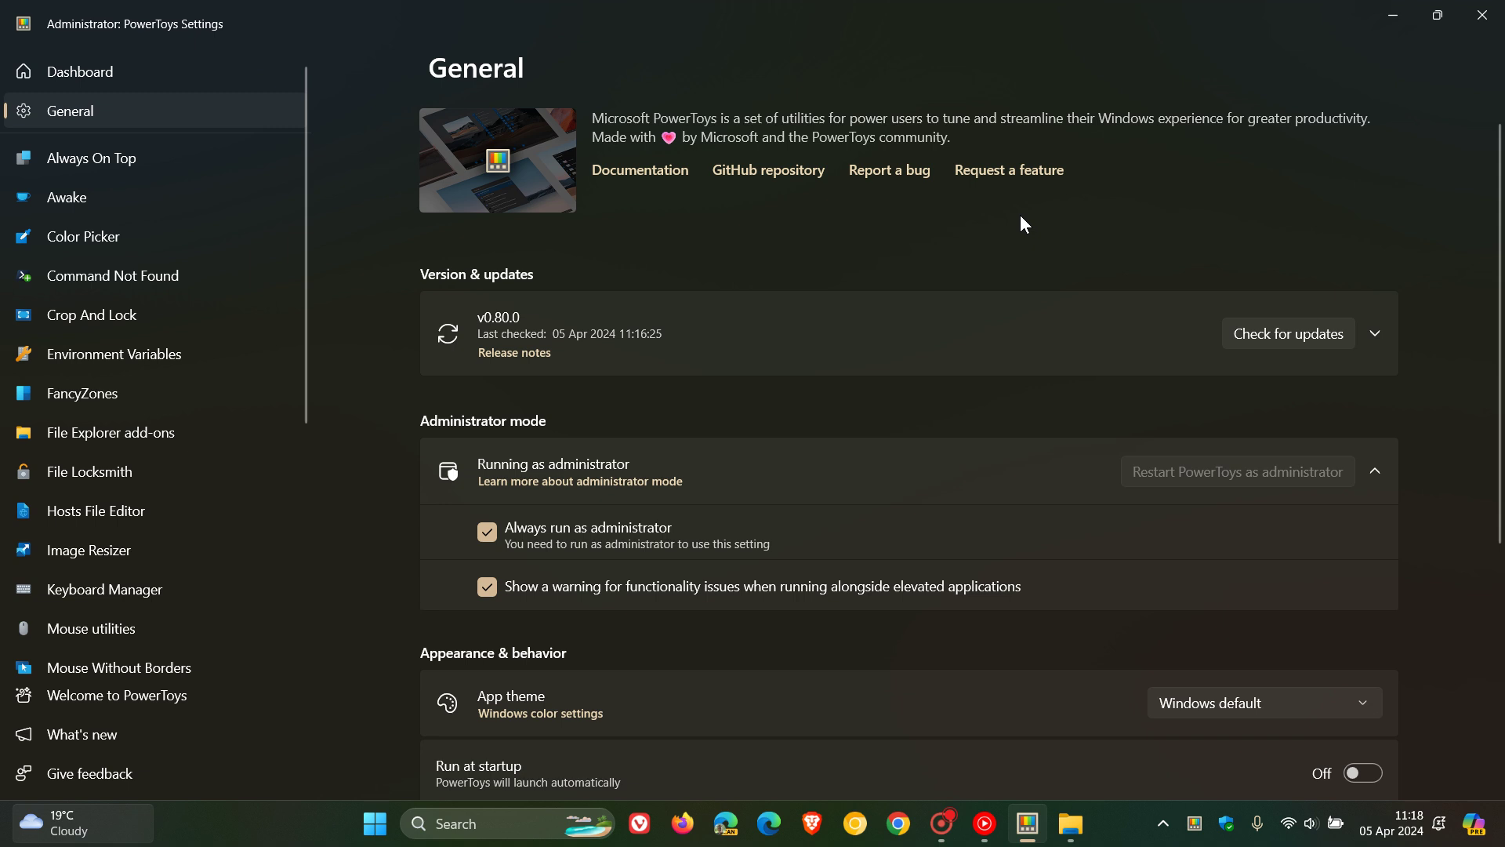
- Check for updates and confirm PowerToys v0.80.0 is reported as up to date
{"action": "left_click", "coordinate": [1245, 332]}
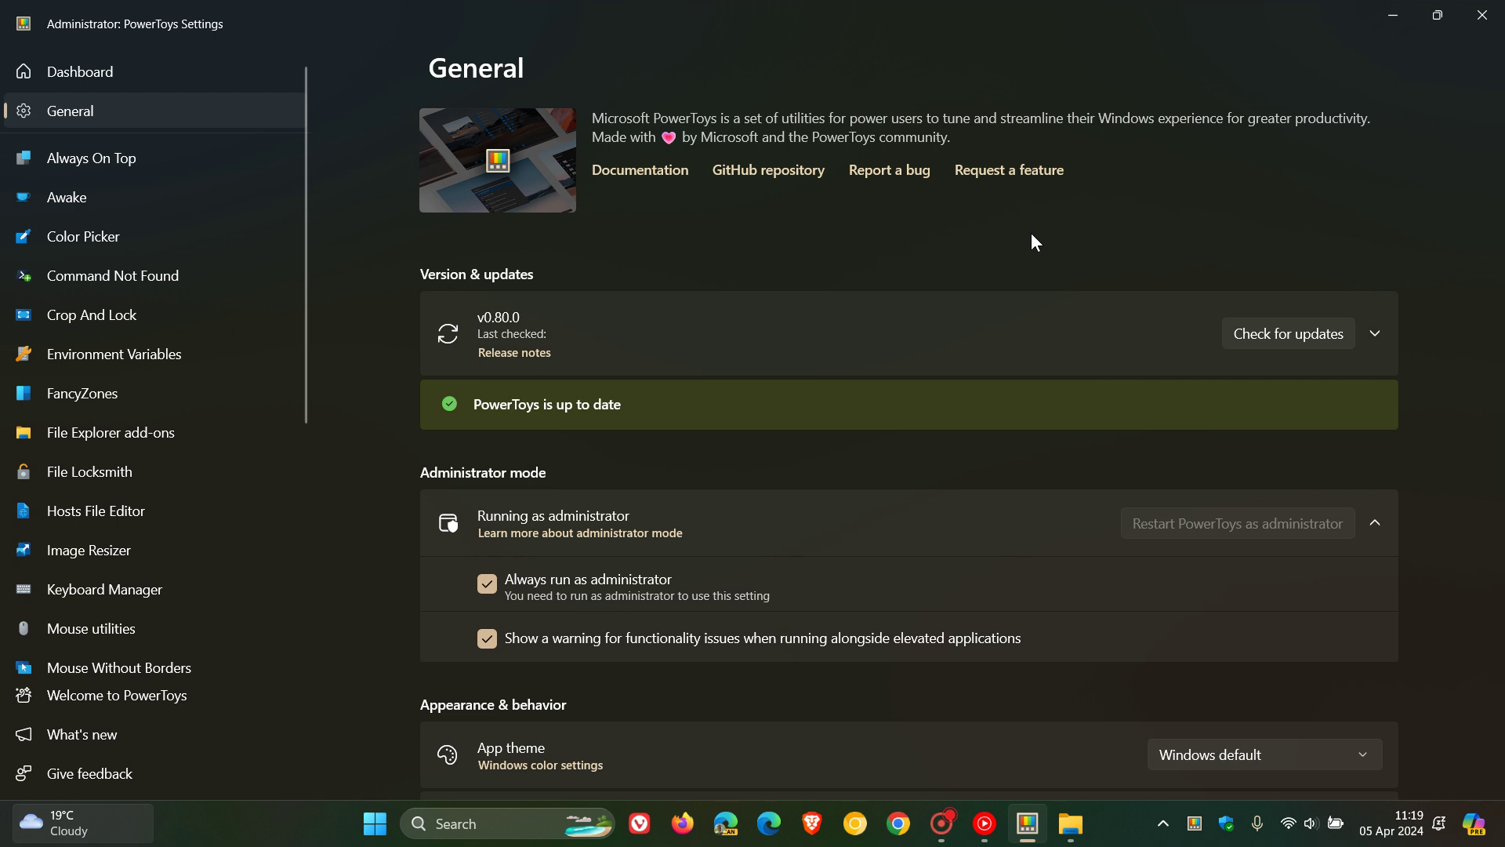
{"action": "scroll", "coordinate": [213, 222], "scroll_direction": "down", "scroll_amount": 5}
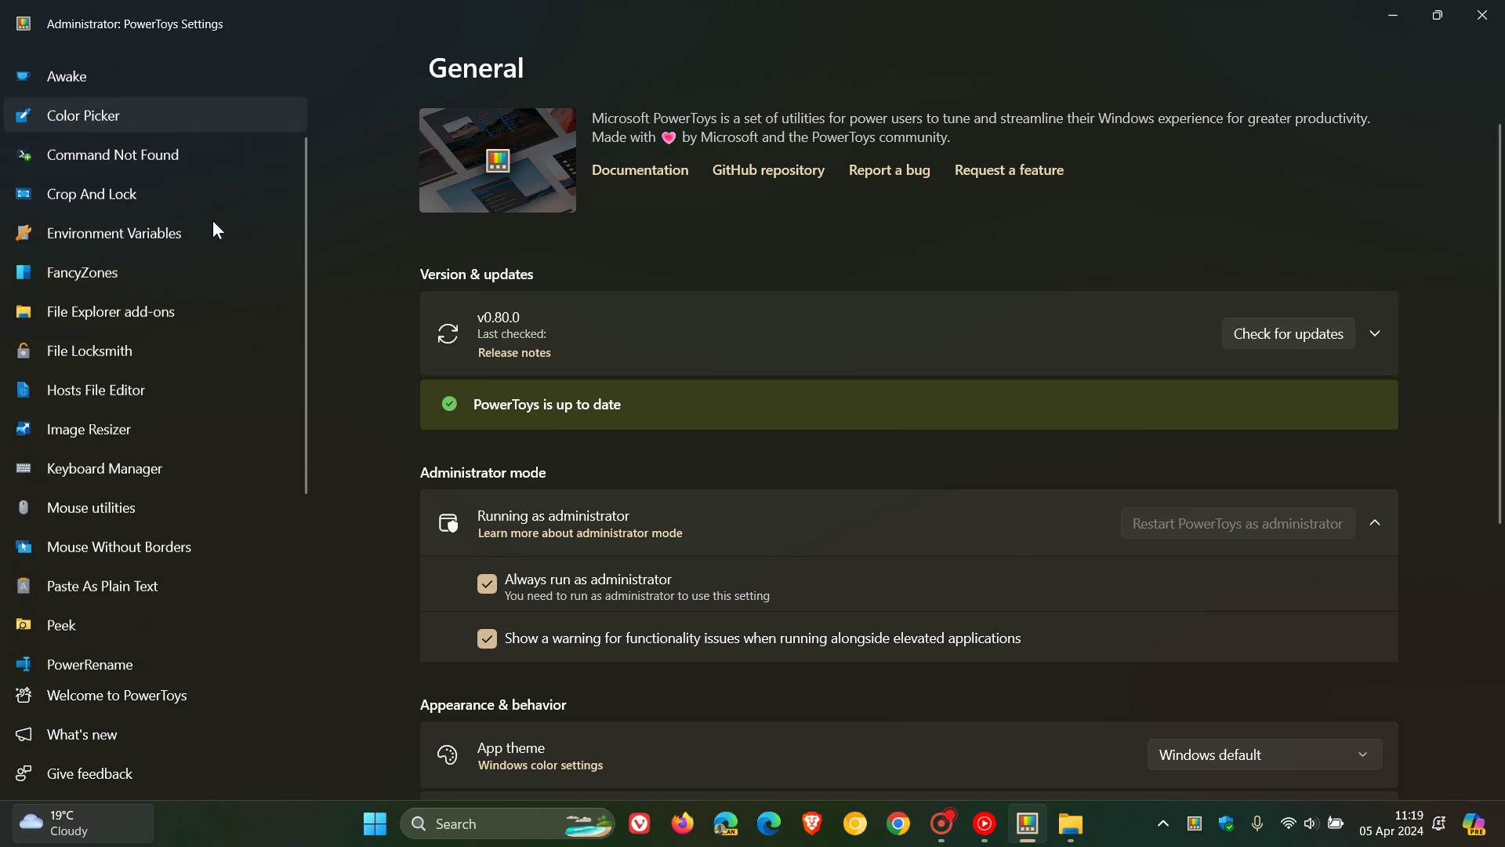
{"action": "scroll", "coordinate": [214, 224], "scroll_direction": "up", "scroll_amount": 5}
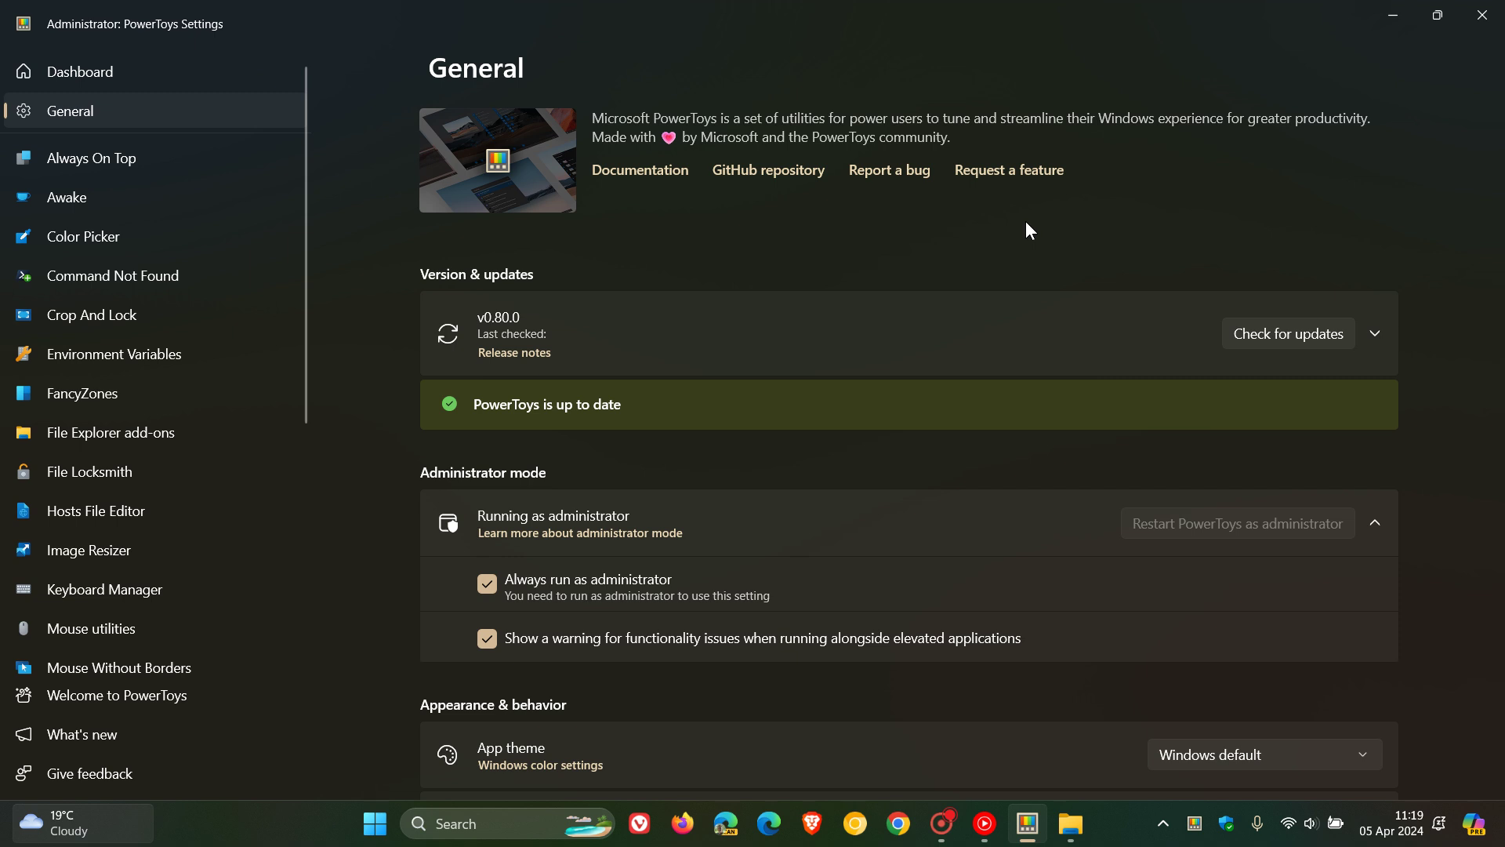
- Select file_example_MP3_5MG in Downloads and play it in a Peek preview with Ctrl+Space
{"action": "left_click", "coordinate": [1074, 830]}
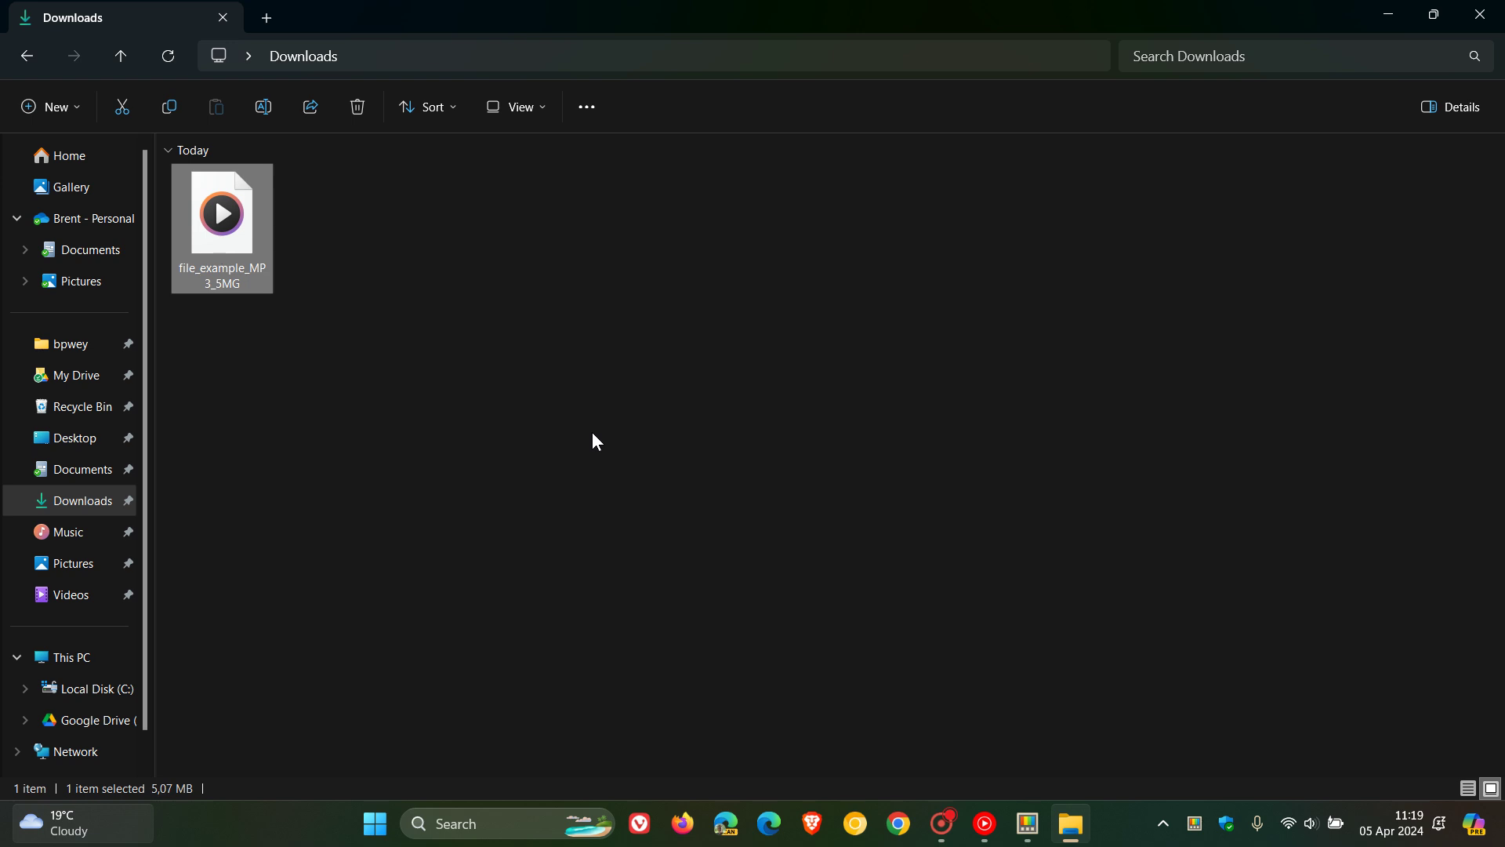
{"action": "mouse_move", "coordinate": [242, 210]}
{"action": "left_click", "coordinate": [484, 333]}
{"action": "left_click", "coordinate": [235, 216]}
{"action": "key", "text": "ctrl+space"}
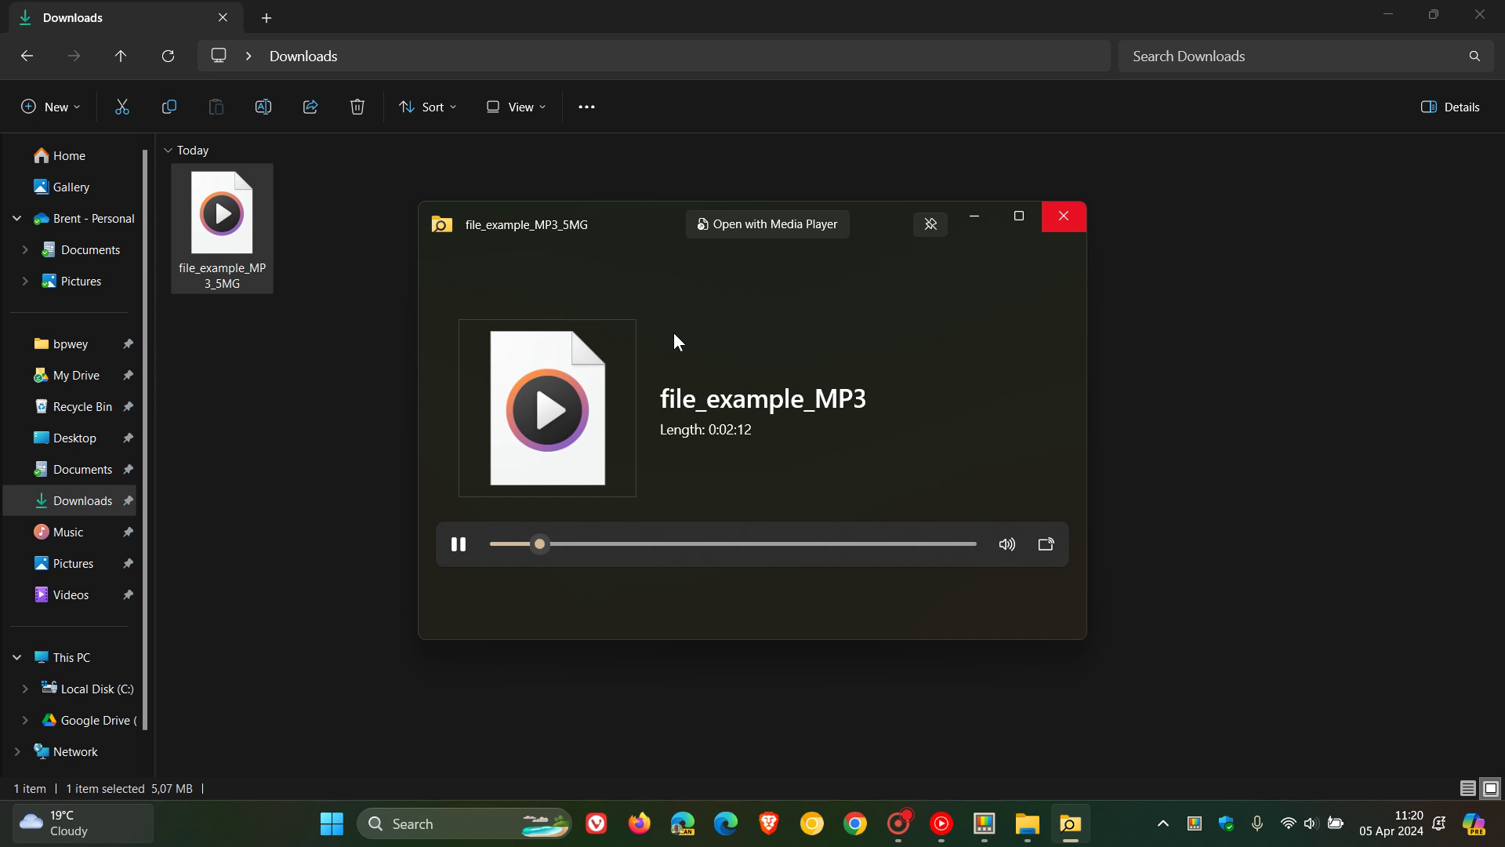
- Close the Peek preview, show the PowerToys Dashboard, and briefly open then close the FancyZones editor
{"action": "left_click", "coordinate": [1075, 215]}
{"action": "left_click", "coordinate": [1390, 14]}
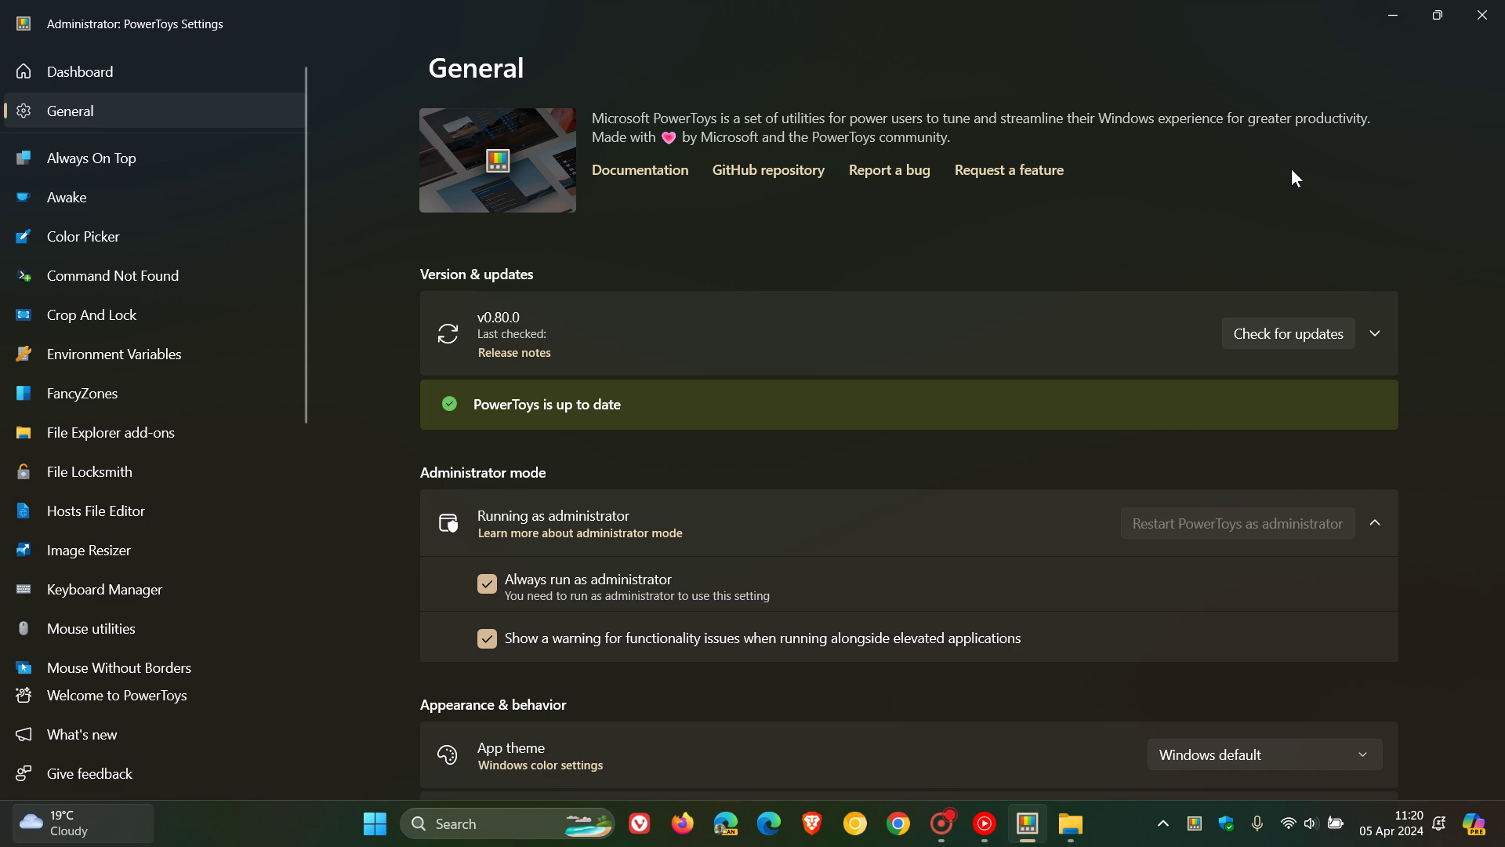
{"action": "left_click", "coordinate": [188, 63]}
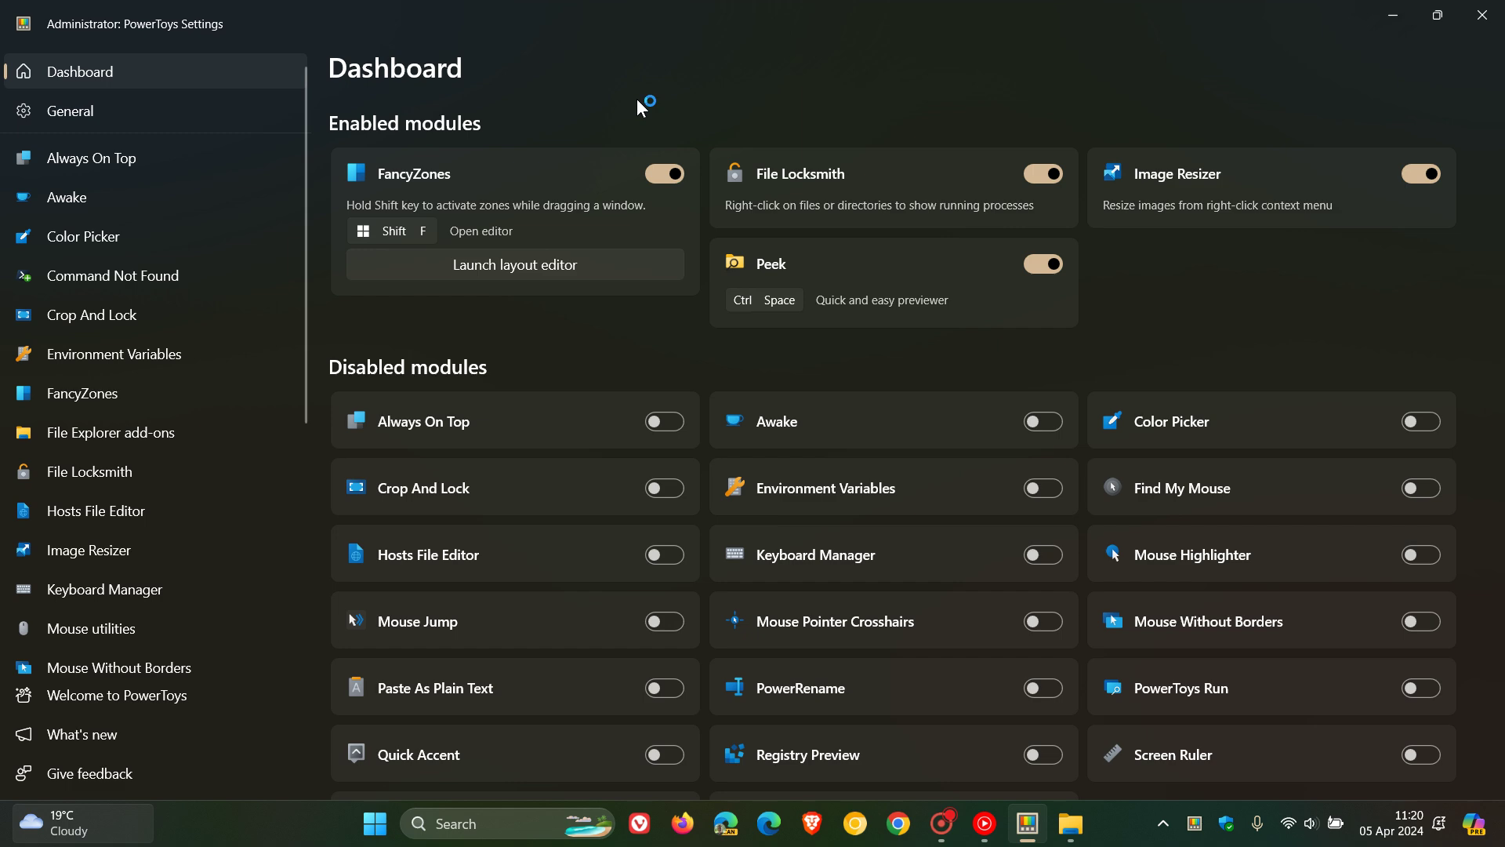
{"action": "key", "text": "super+shift+f"}
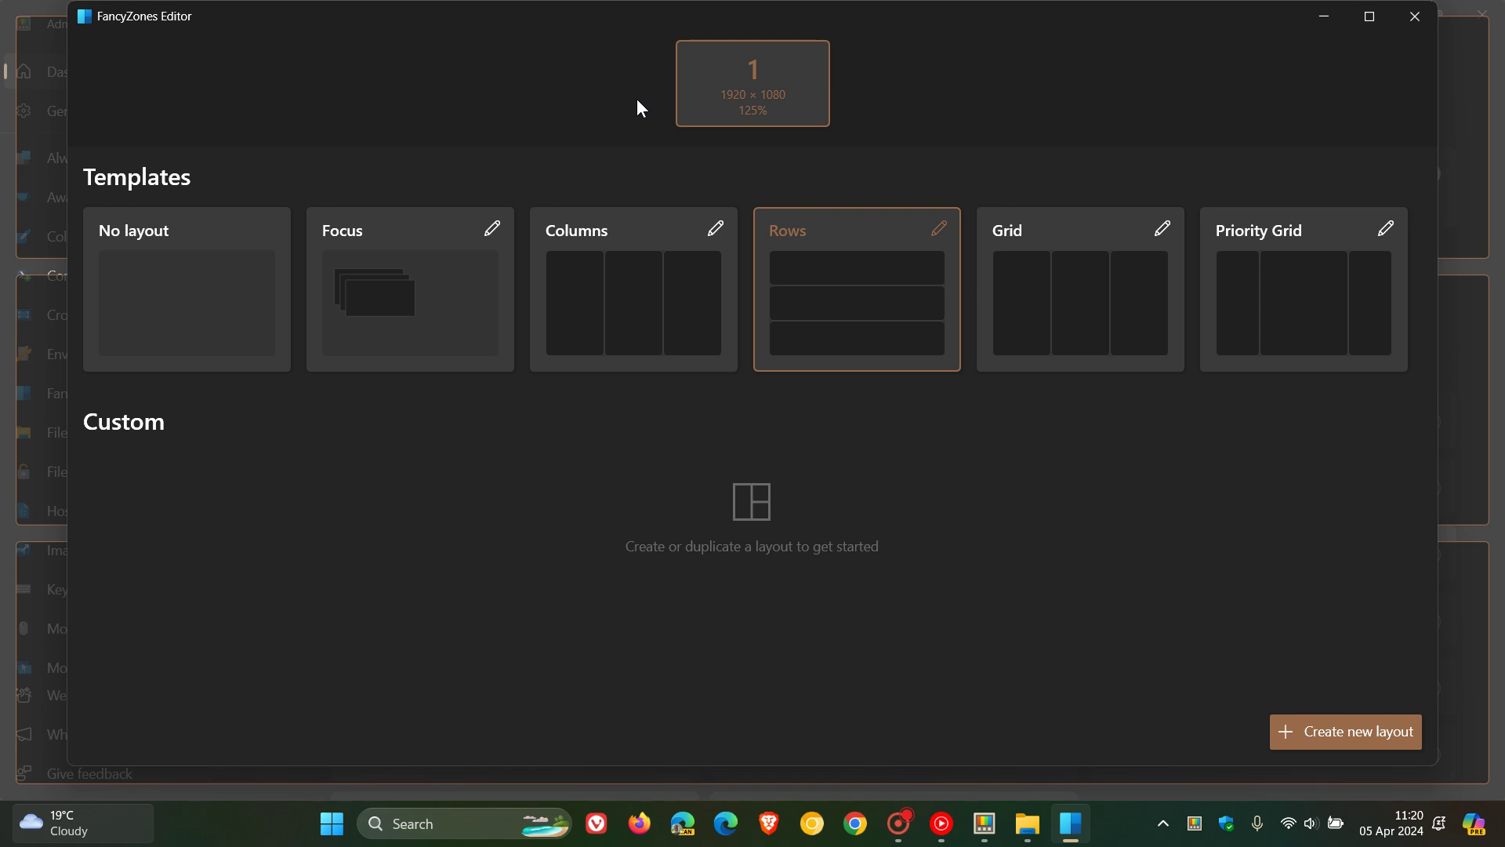
{"action": "left_click", "coordinate": [1415, 16]}
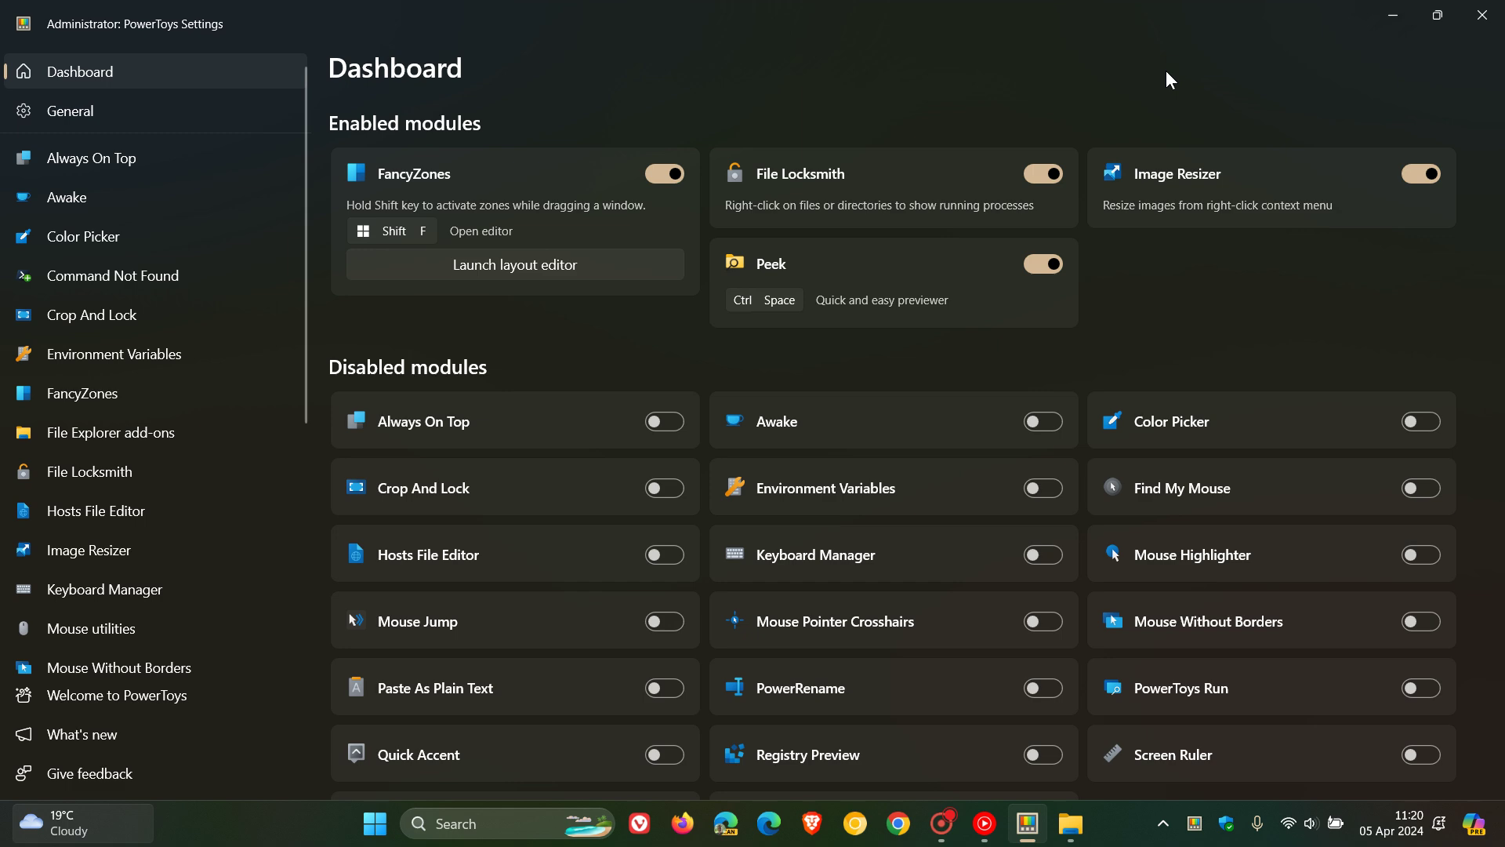
- Minimize Settings, then open and close the Quick access flyout from the PowerToys tray icon
{"action": "left_click", "coordinate": [1395, 17]}
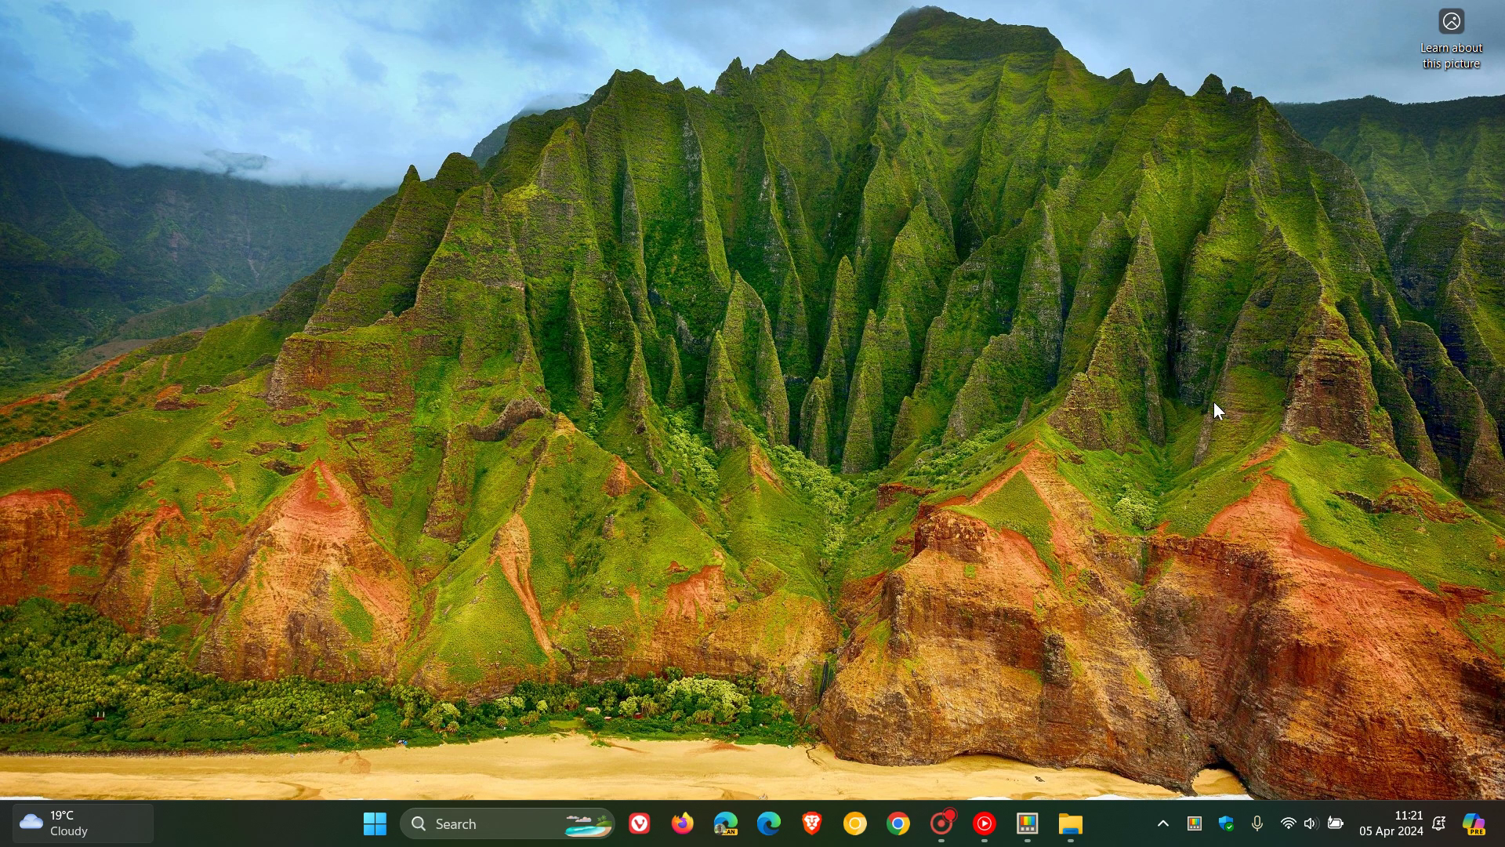
{"action": "left_click", "coordinate": [1197, 829]}
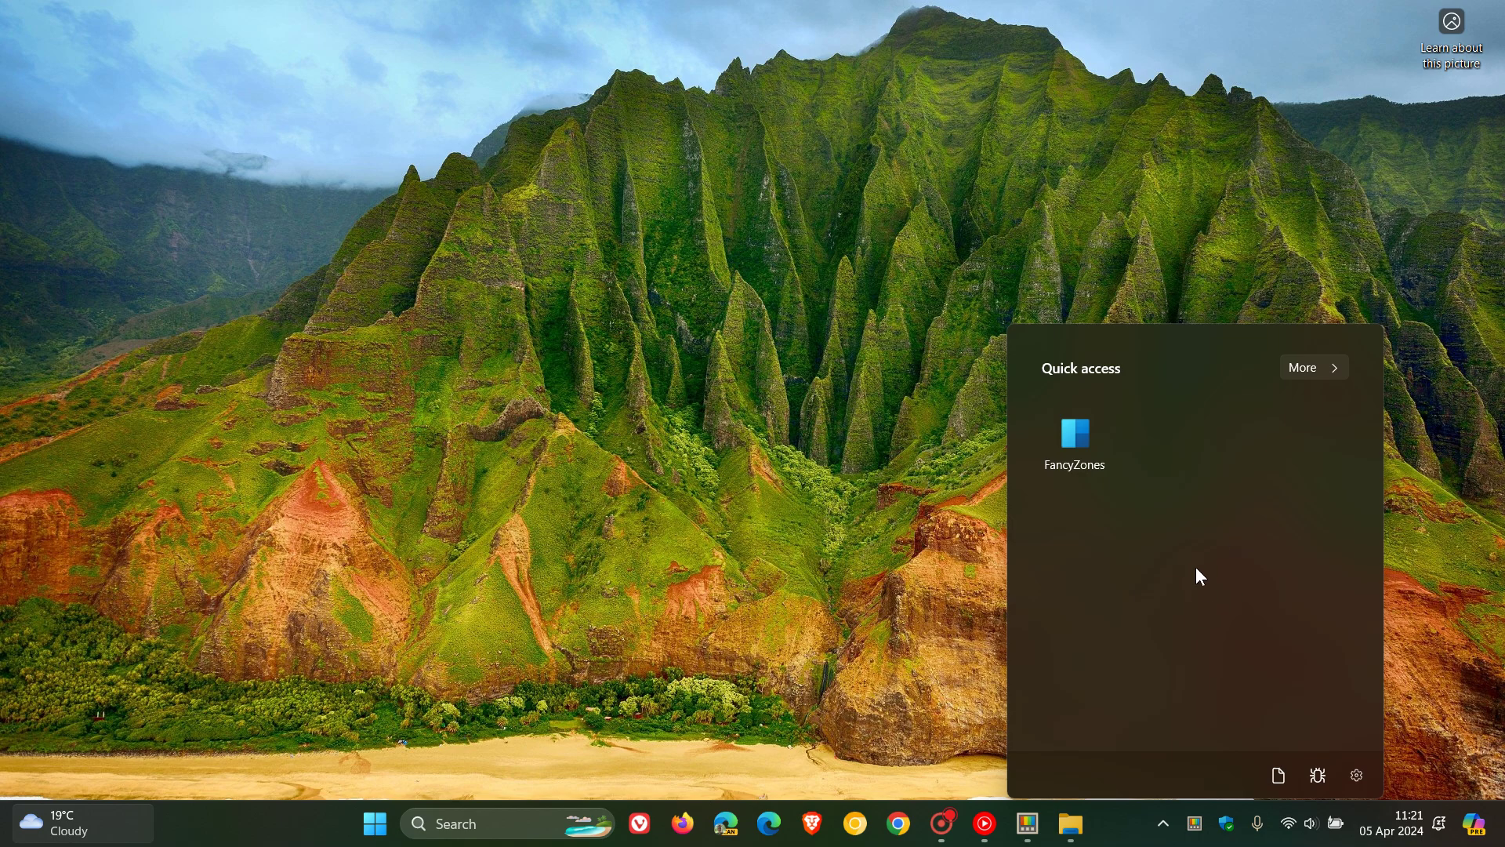
{"action": "left_click", "coordinate": [901, 578]}
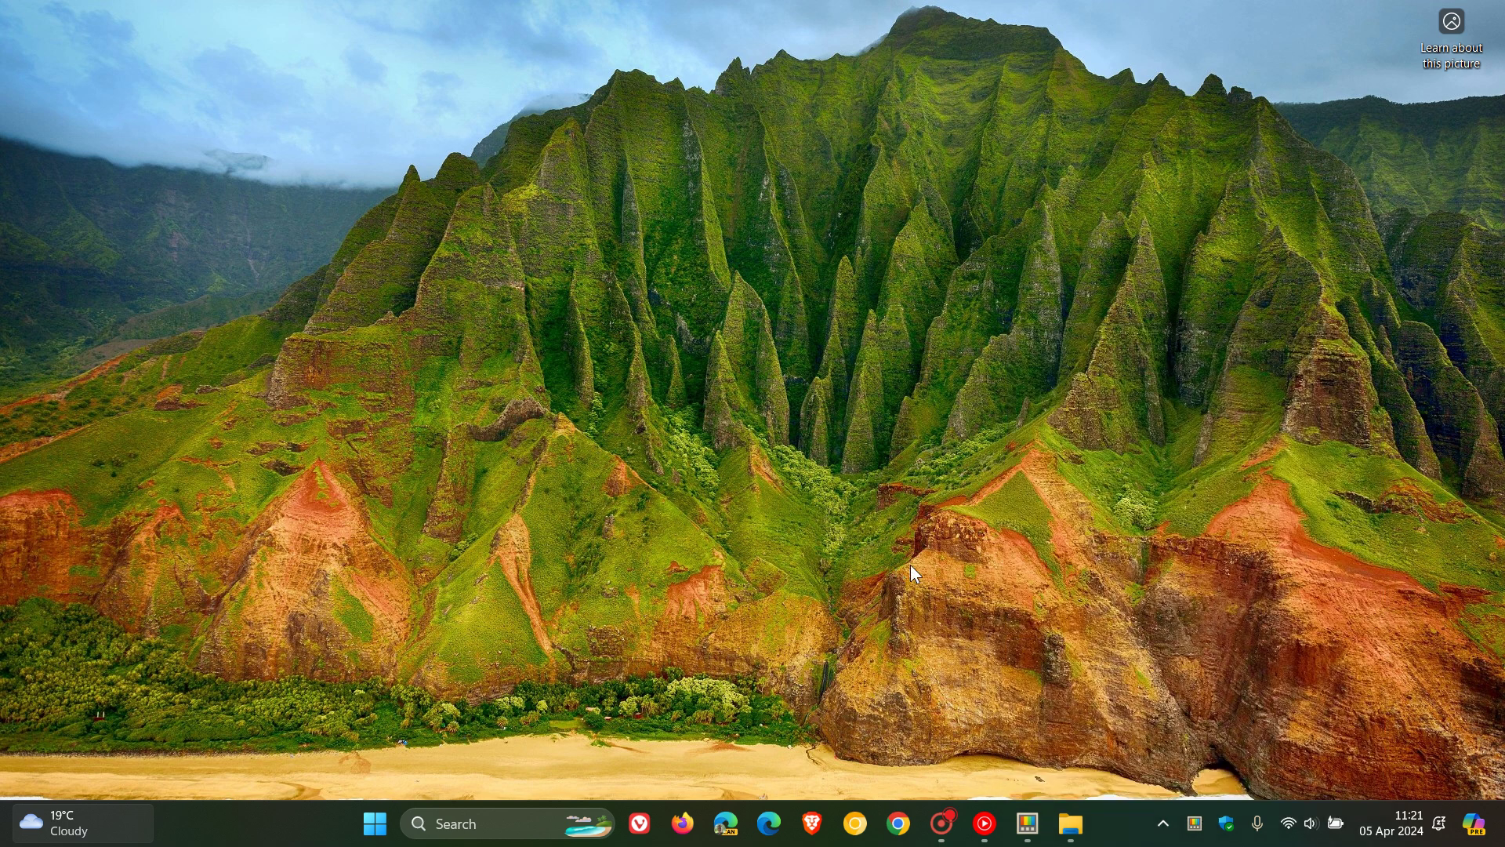
- Reopen Quick access through the tray icon's right-click menu, then dismiss it
{"action": "right_click", "coordinate": [1195, 825]}
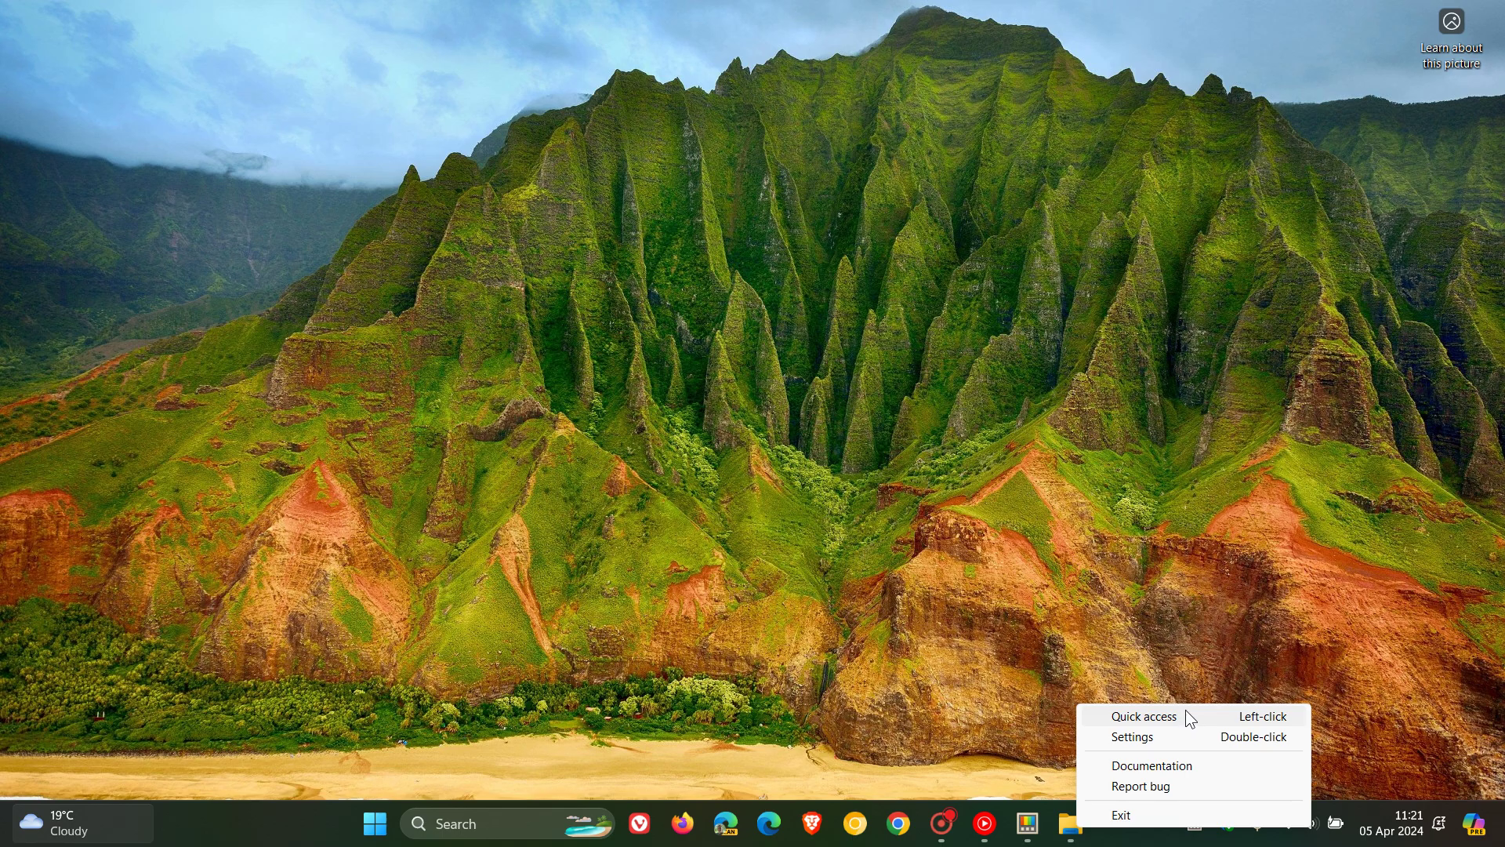
{"action": "left_click", "coordinate": [1162, 718]}
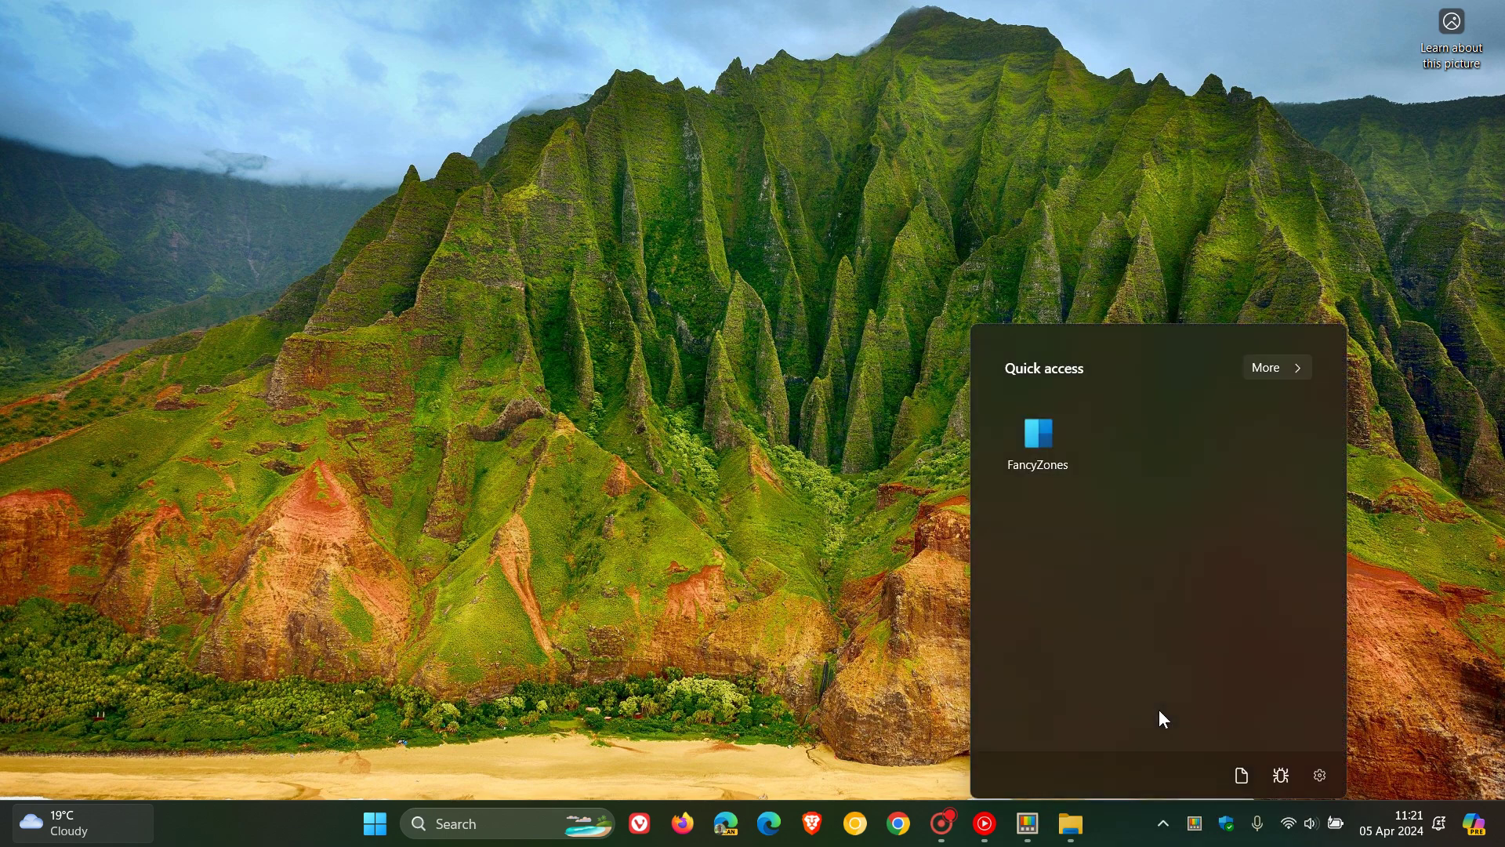
{"action": "left_click", "coordinate": [1220, 191]}
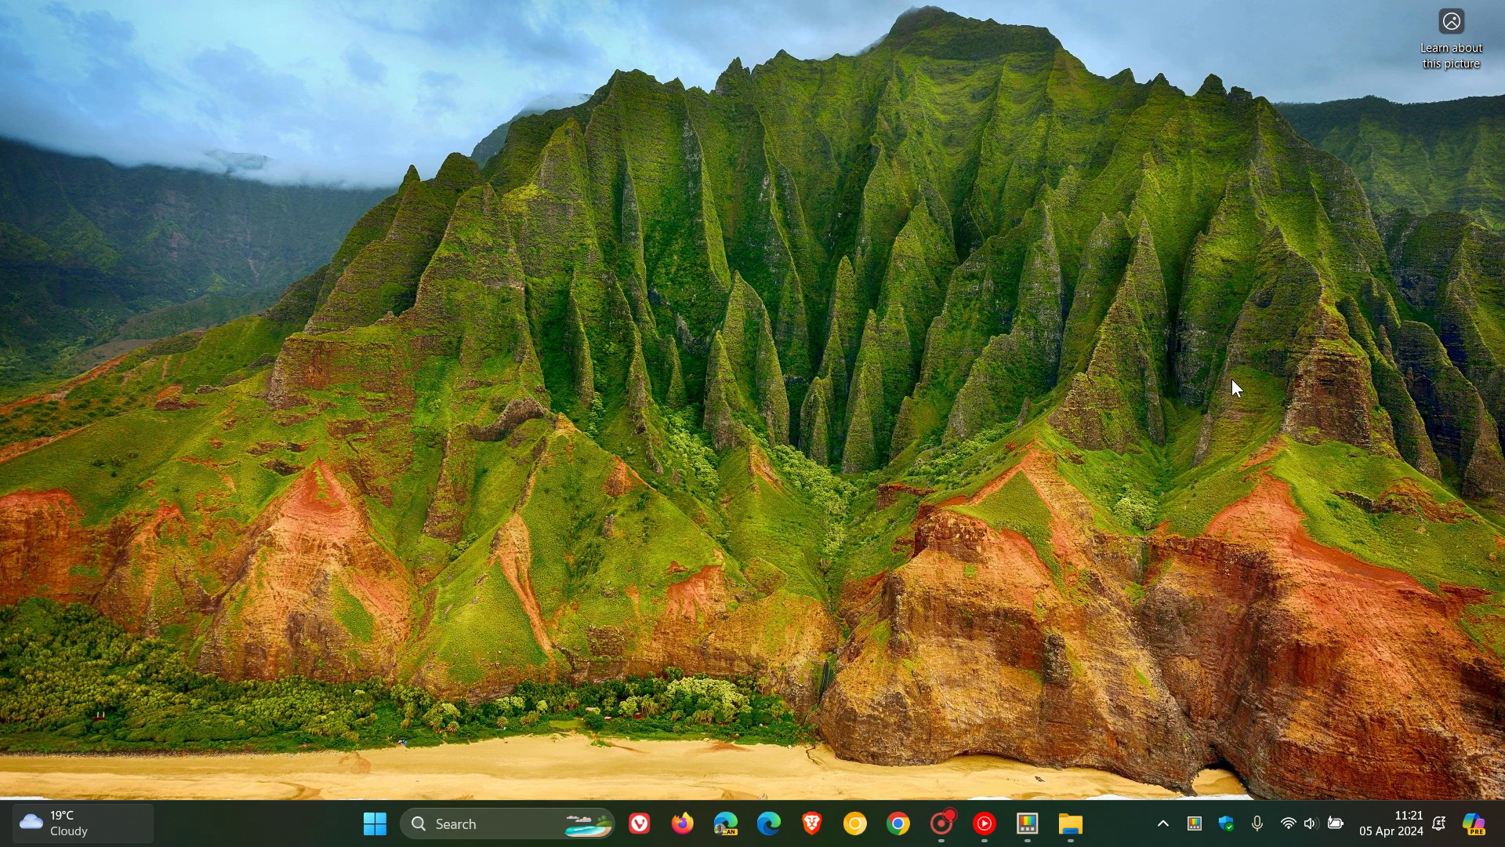
- Run File Locksmith on the MP3 to reveal PowerToys.Peek.UI.exe locking it, then close the report
{"action": "left_click", "coordinate": [1028, 776]}
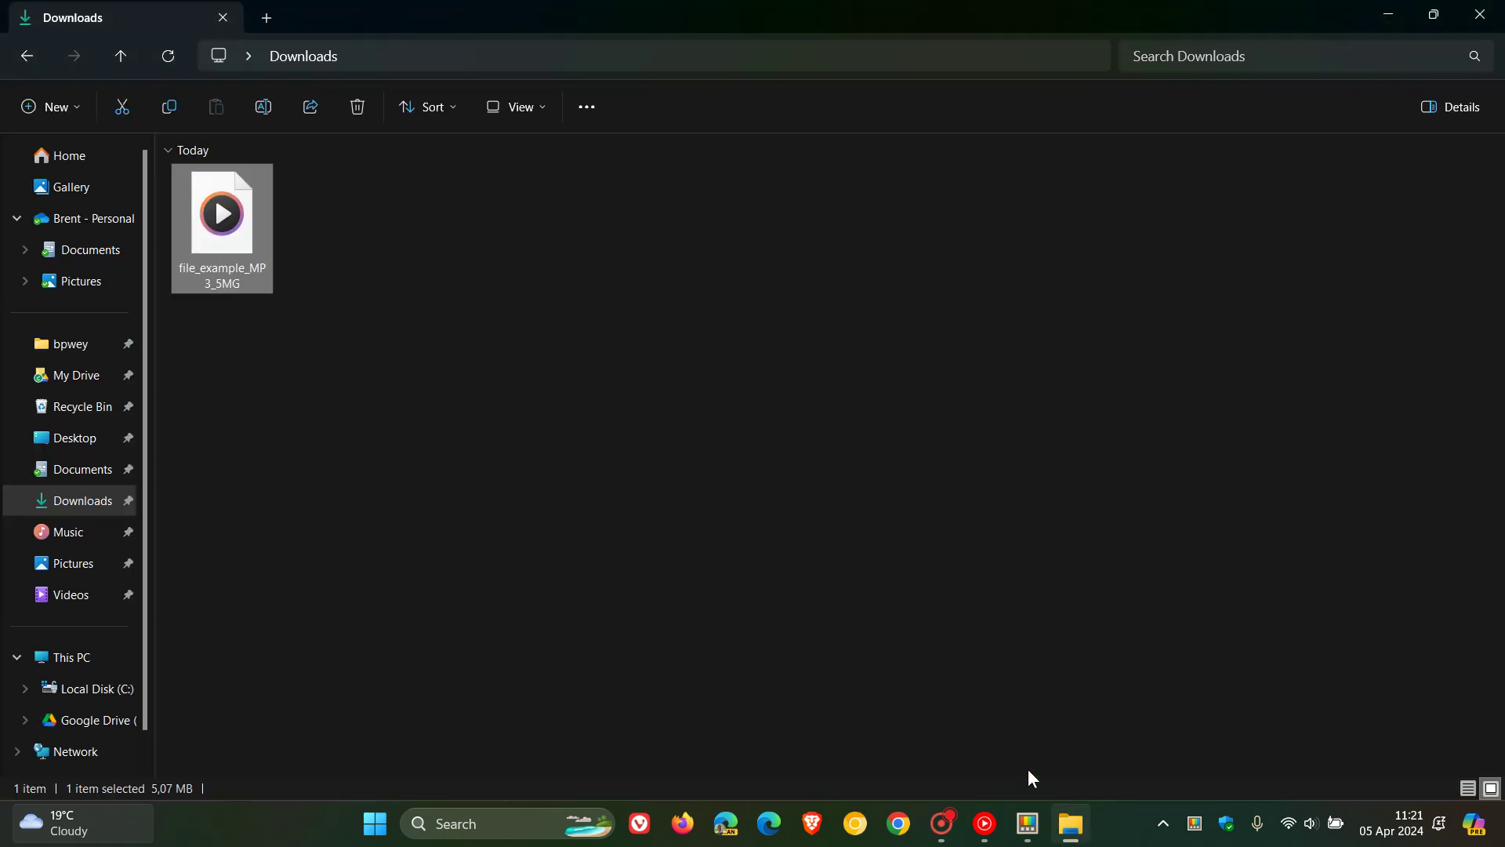
{"action": "right_click", "coordinate": [224, 235]}
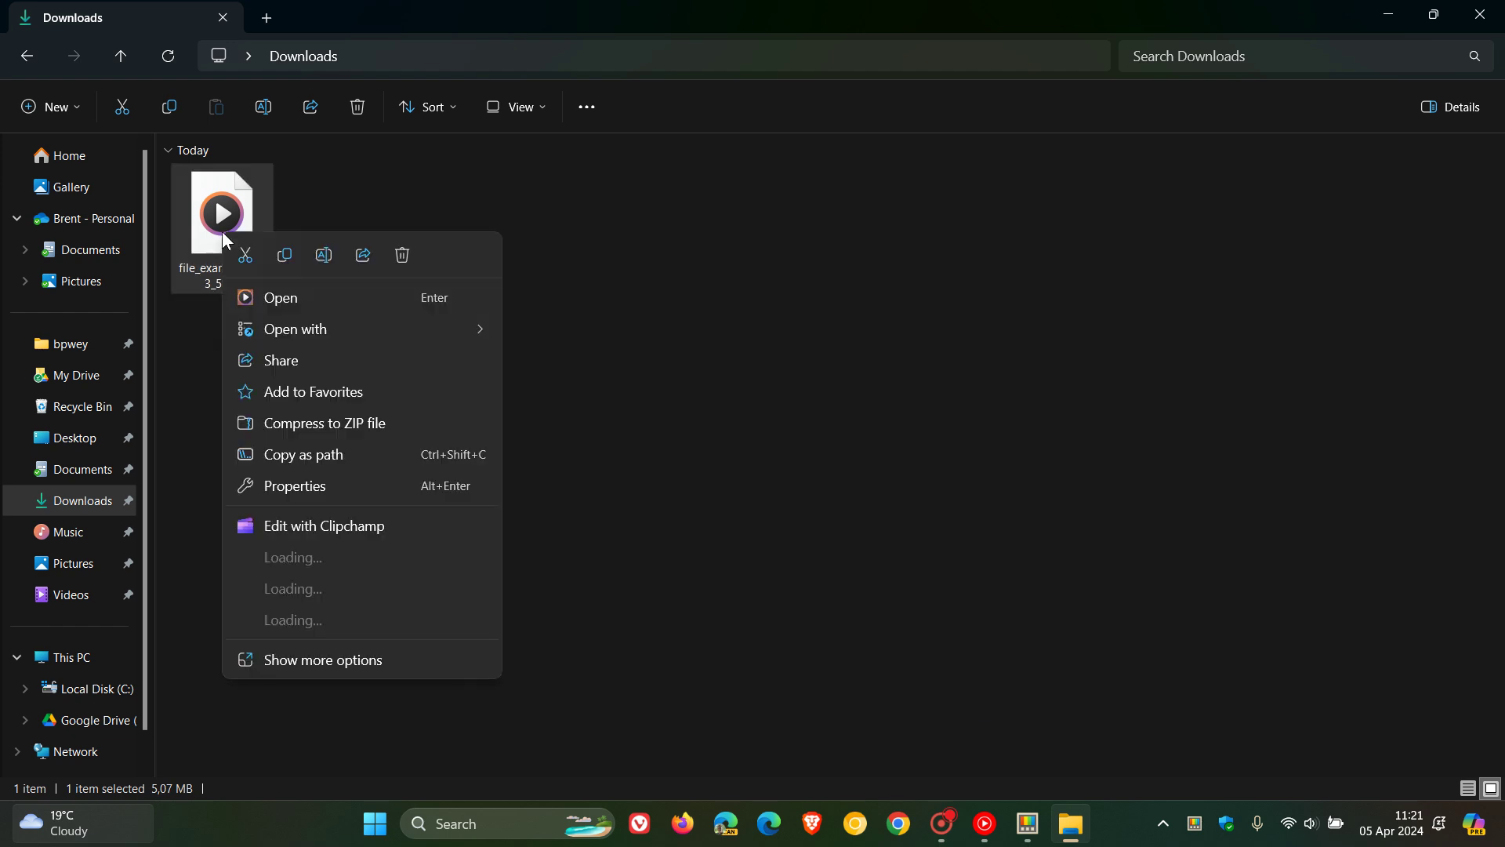
{"action": "left_click", "coordinate": [351, 665]}
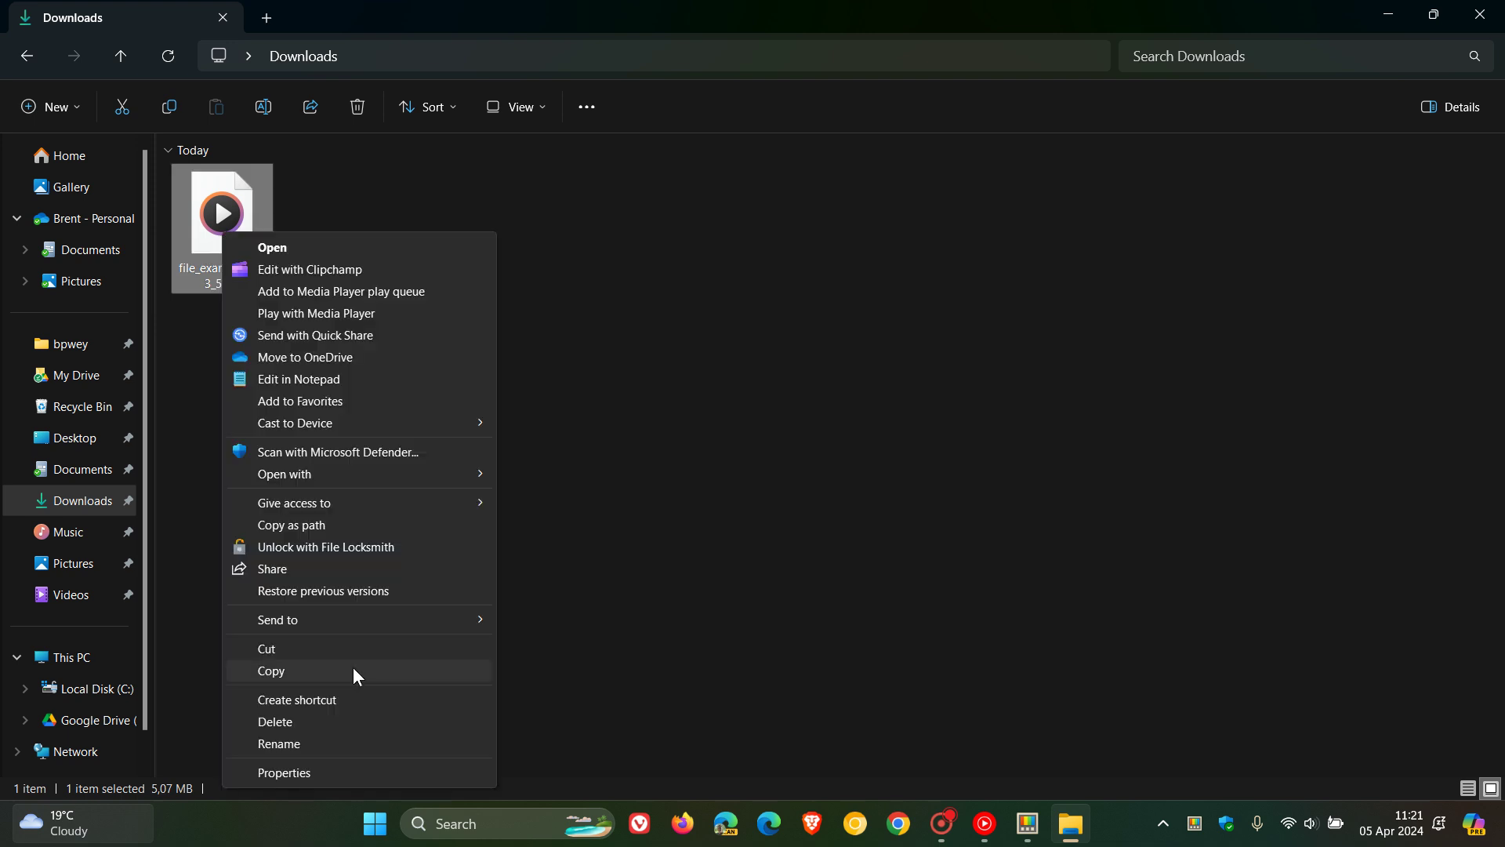
{"action": "left_click", "coordinate": [371, 553]}
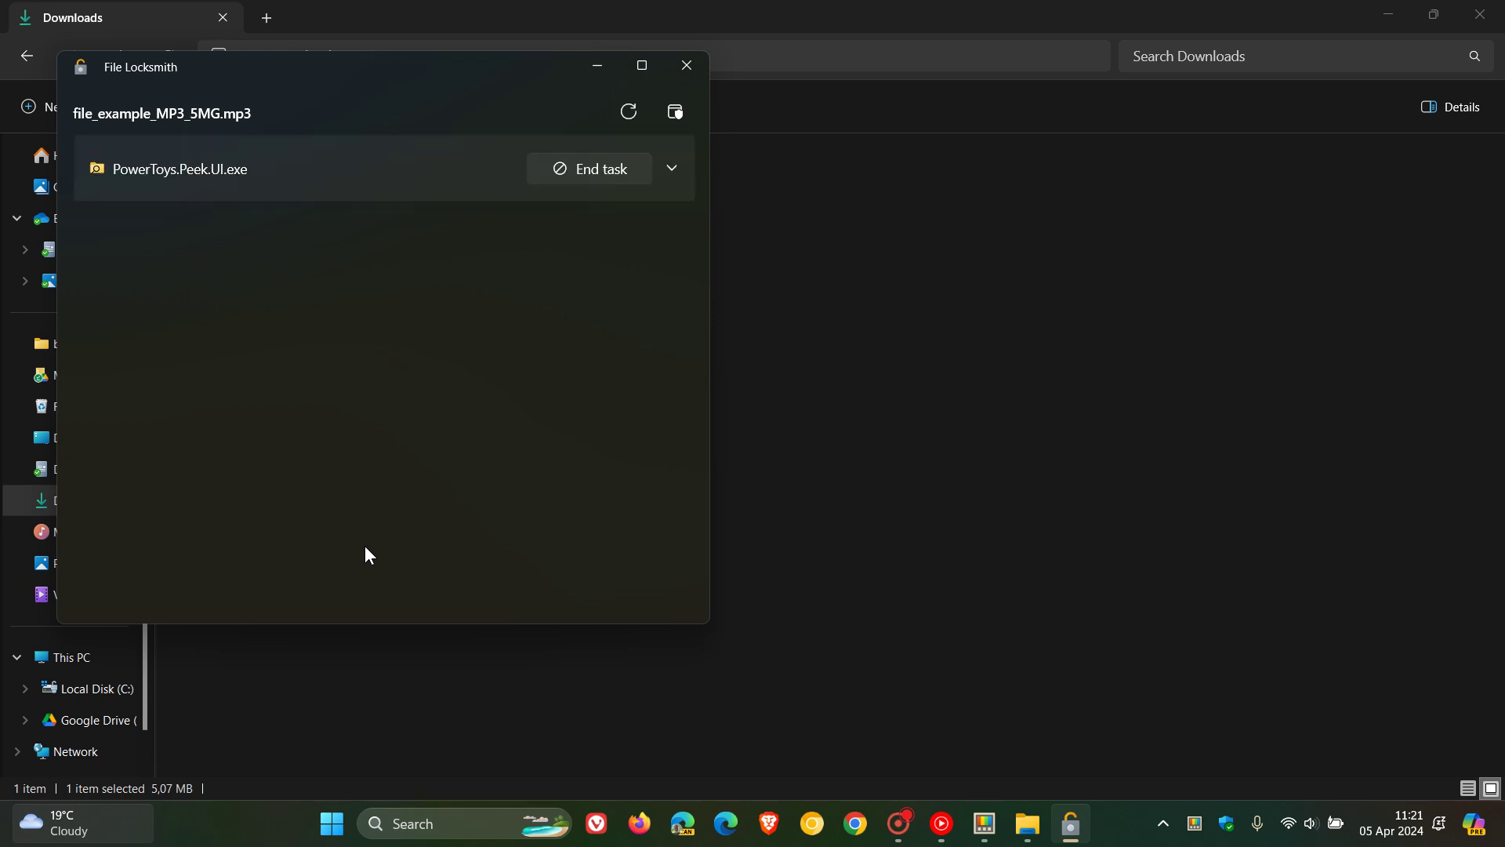
{"action": "left_click", "coordinate": [672, 167]}
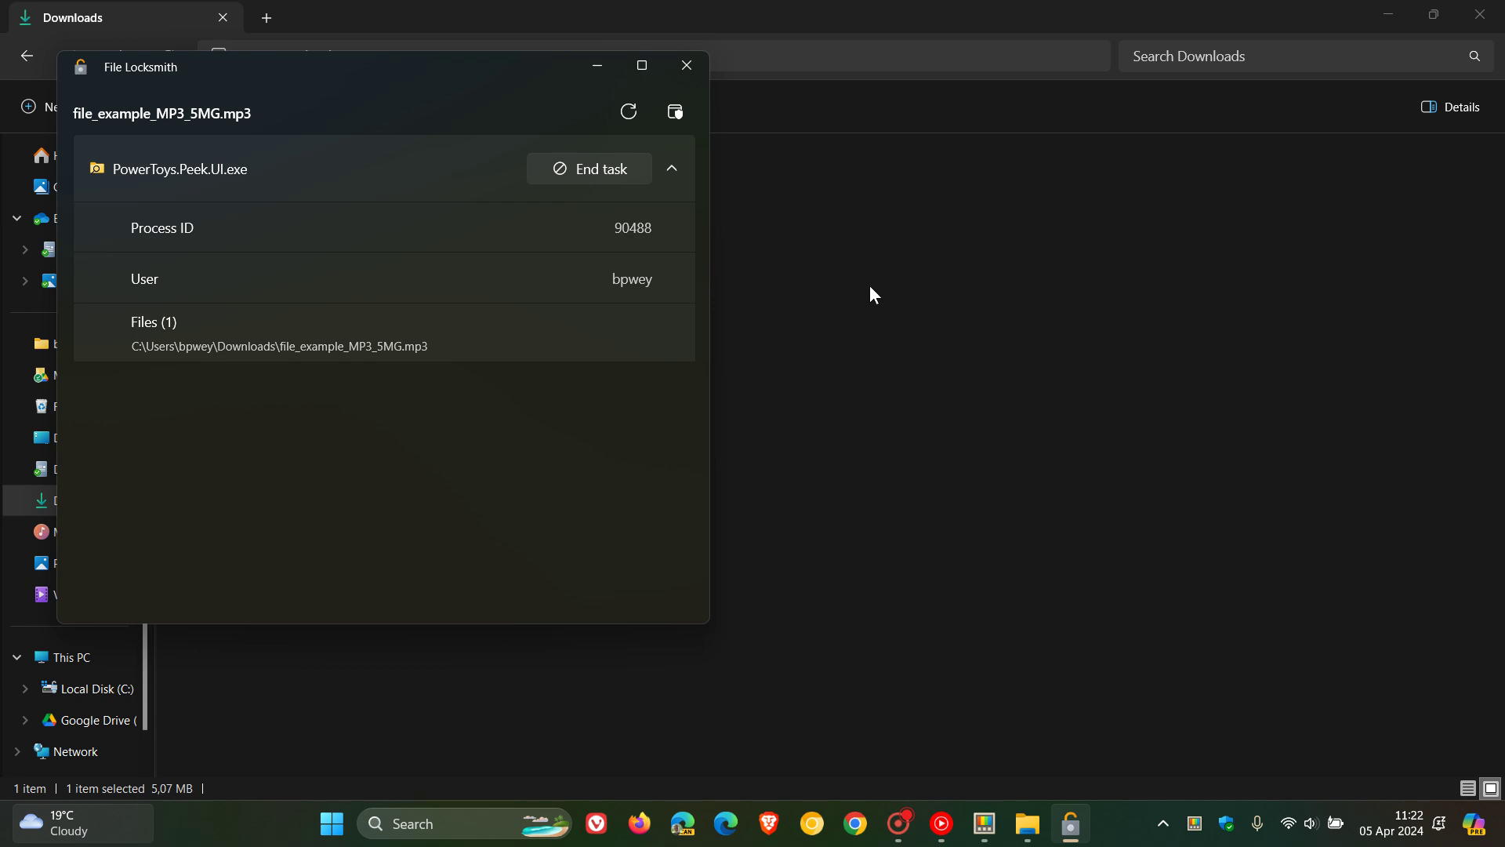
{"action": "left_click", "coordinate": [685, 64]}
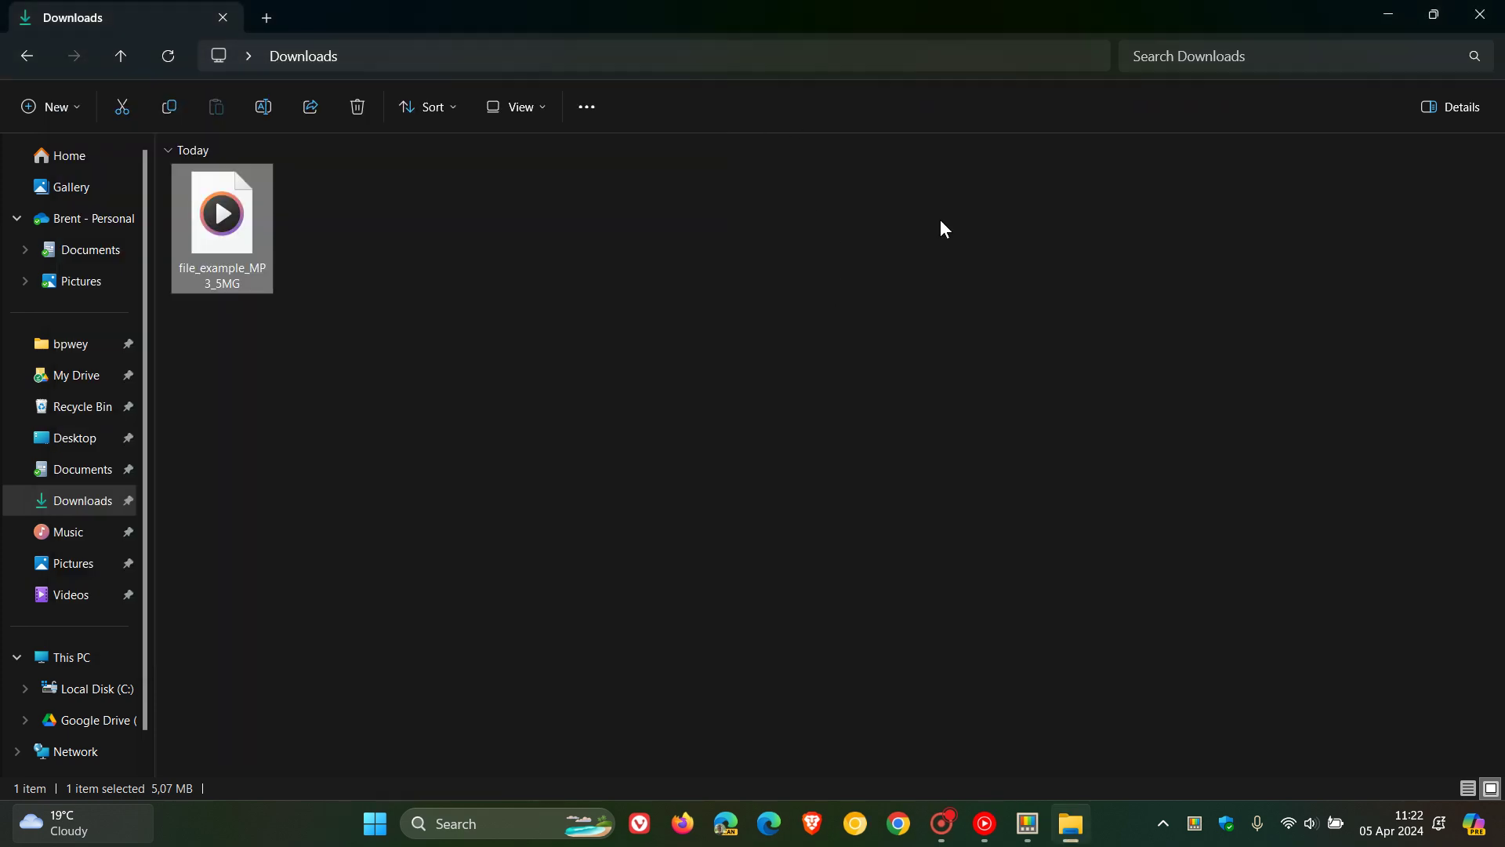
- Minimize the Downloads window and reopen PowerToys Settings on the General page showing v0.80.0
{"action": "left_click", "coordinate": [1152, 405]}
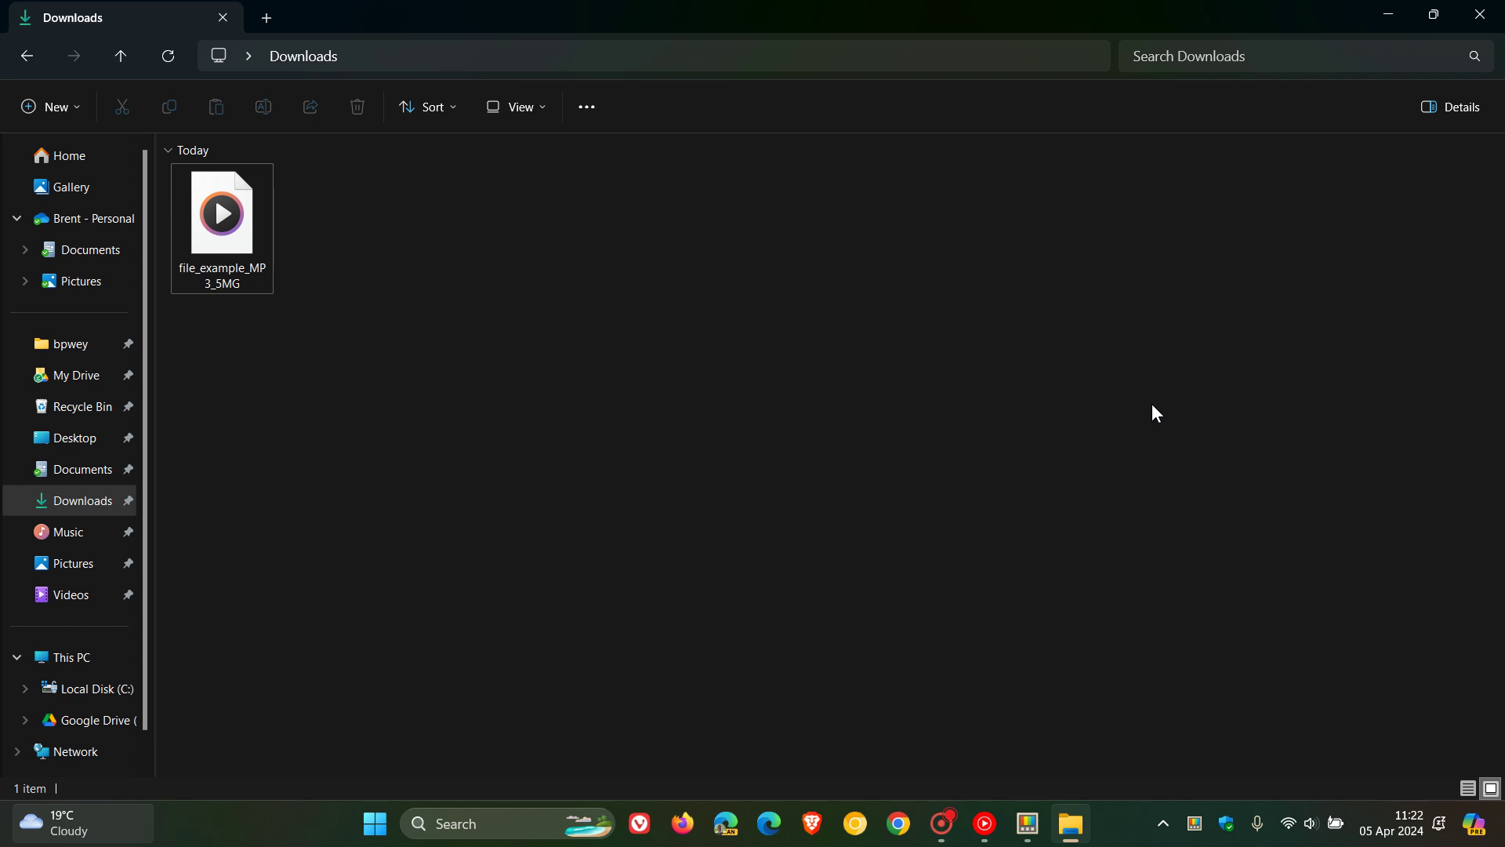
{"action": "left_click", "coordinate": [1389, 20]}
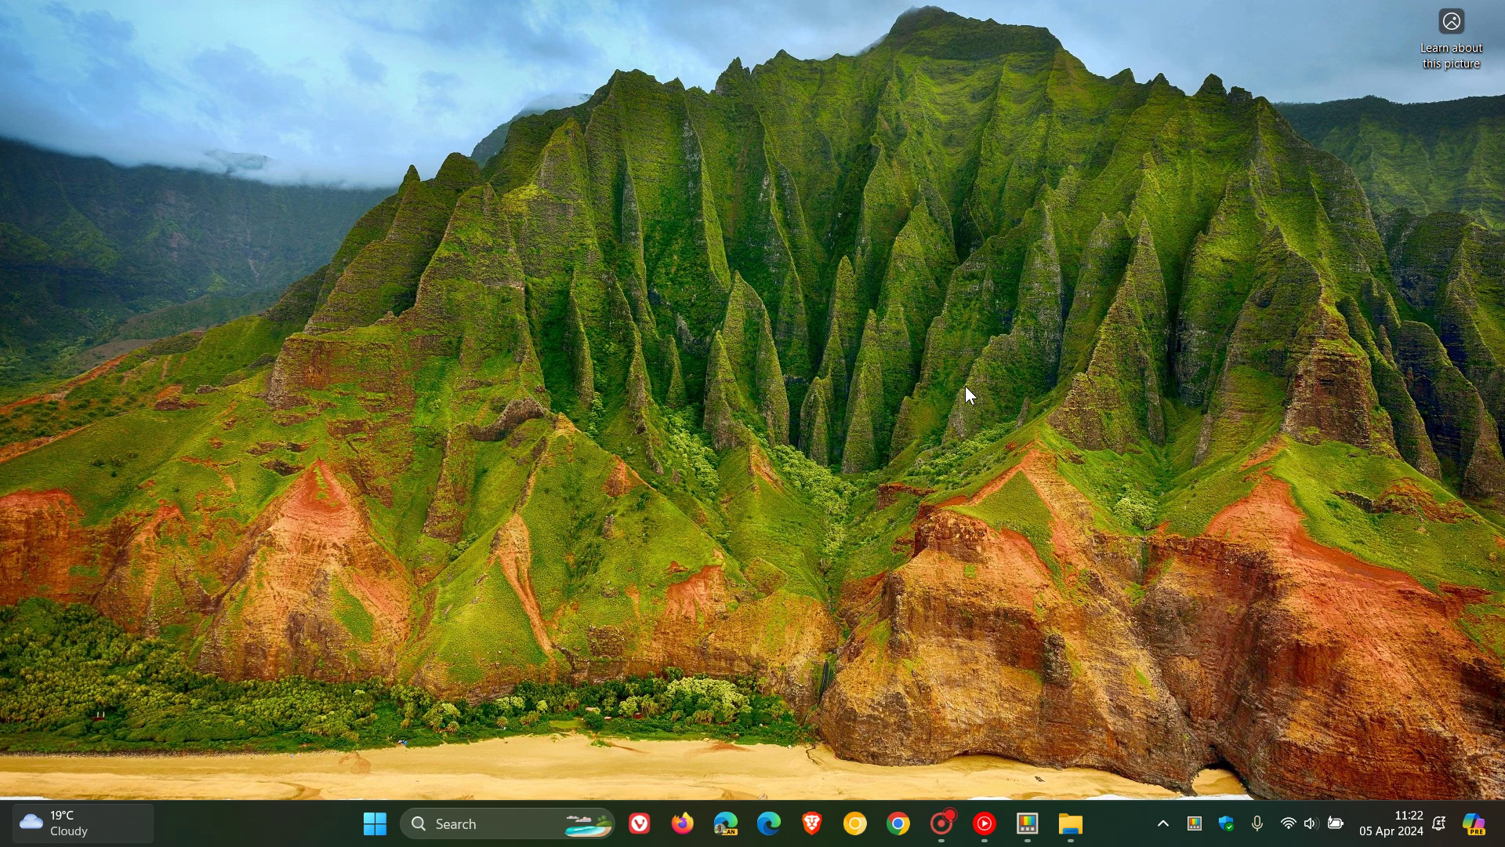
{"action": "left_click", "coordinate": [1028, 824]}
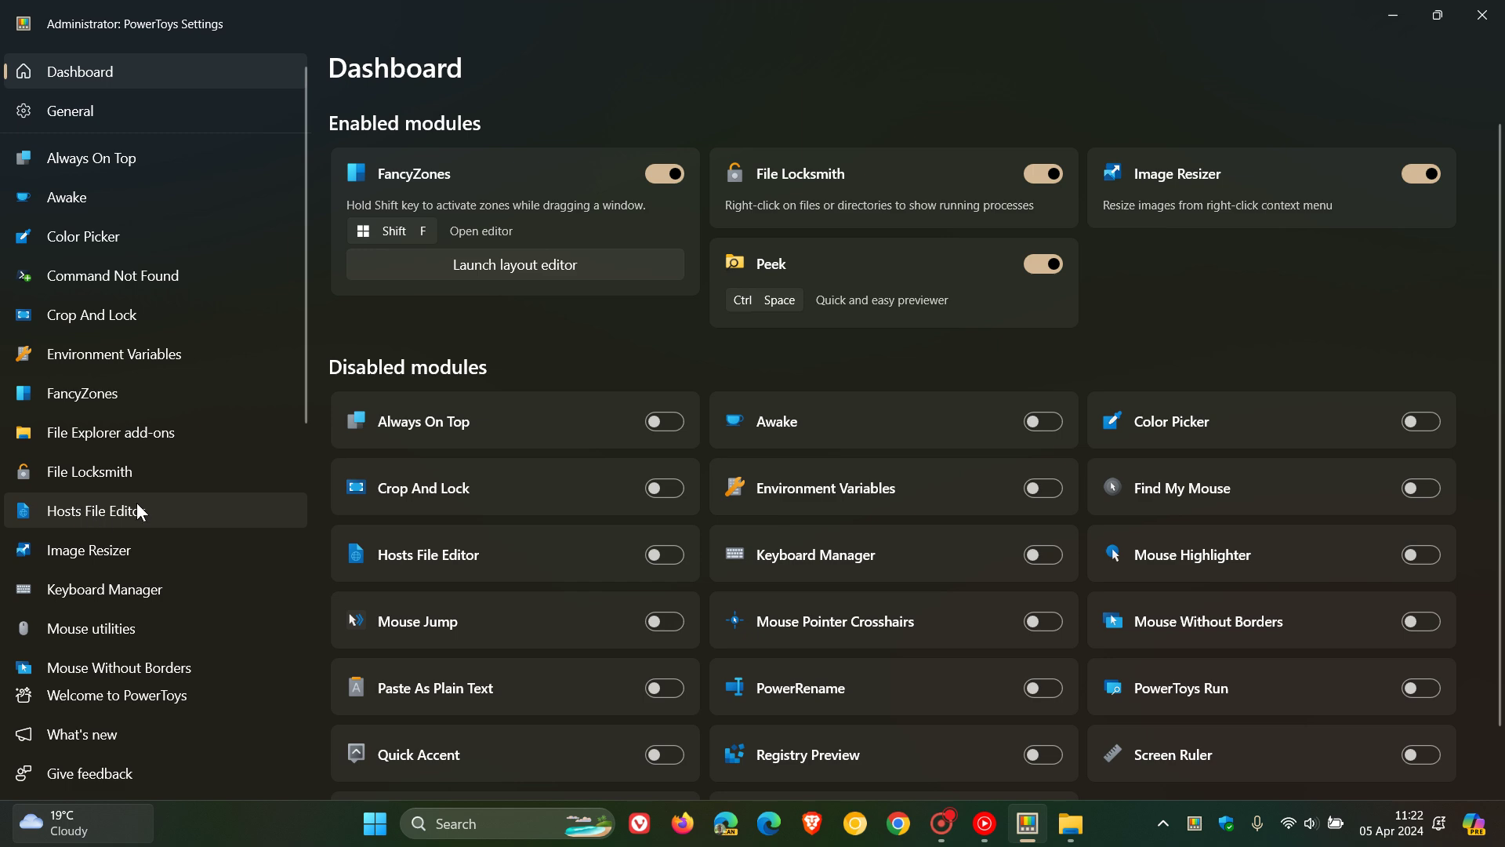
{"action": "scroll", "coordinate": [137, 502], "scroll_direction": "down", "scroll_amount": 4}
{"action": "scroll", "coordinate": [138, 502], "scroll_direction": "up", "scroll_amount": 4}
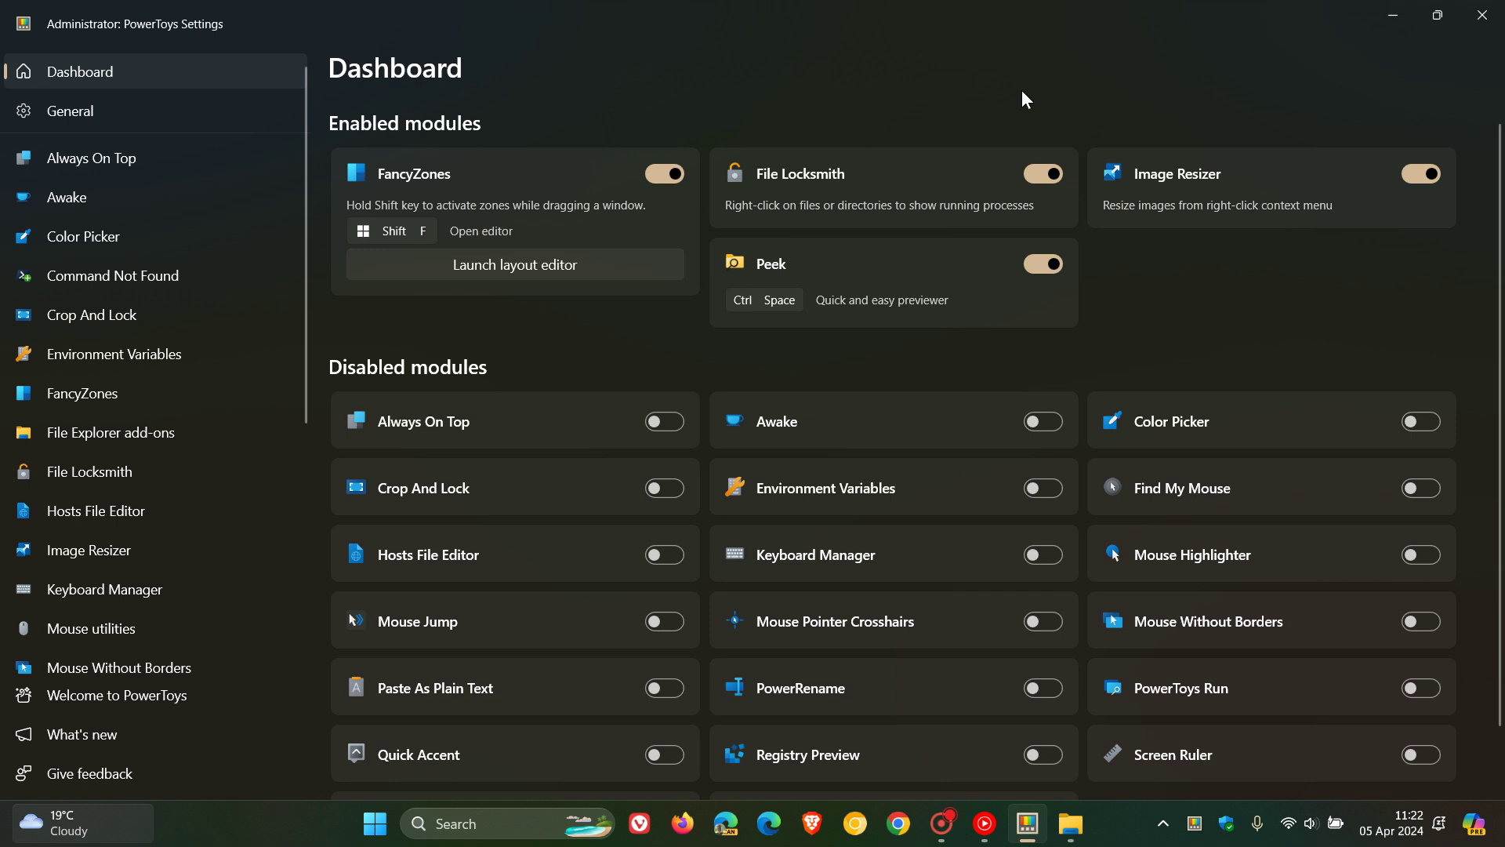
{"action": "left_click", "coordinate": [174, 116]}
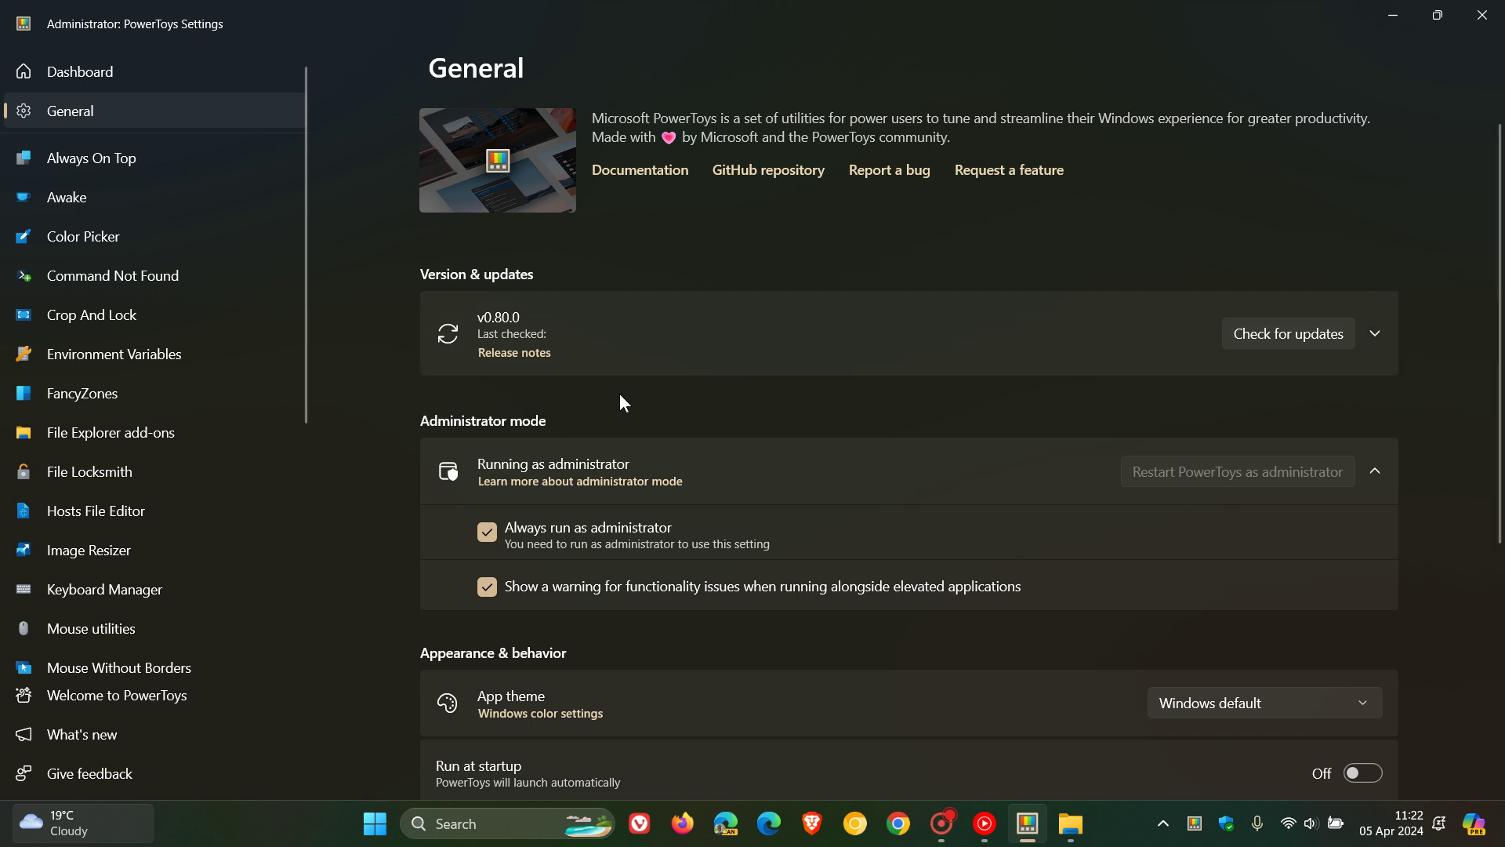
- Scroll through the v0.80.0 release notes on GitHub, then close Chrome and minimize Settings
{"action": "left_click", "coordinate": [498, 354]}
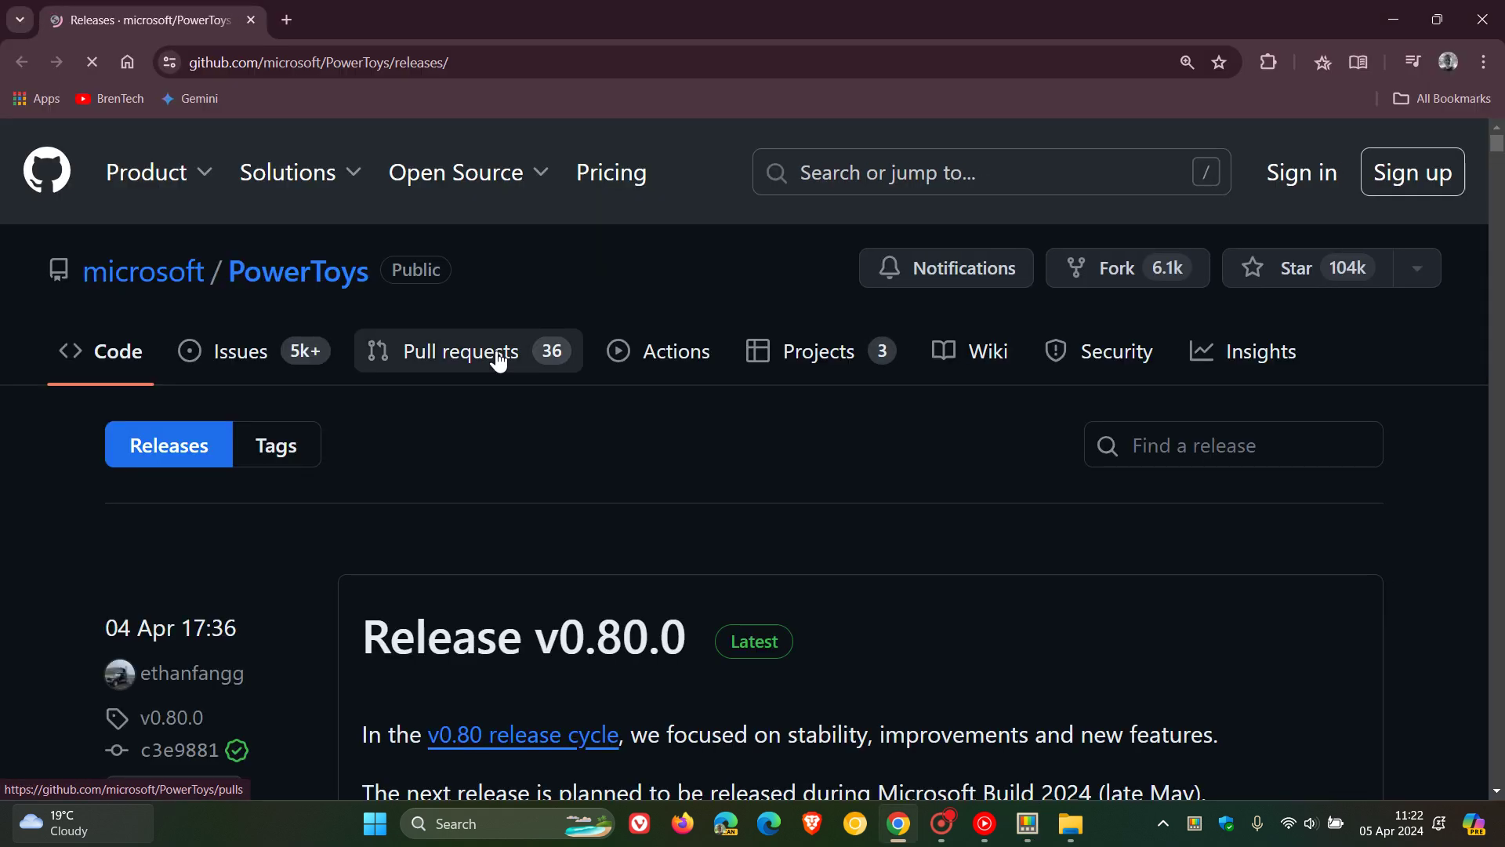
{"action": "scroll", "coordinate": [958, 453], "scroll_direction": "down", "scroll_amount": 2}
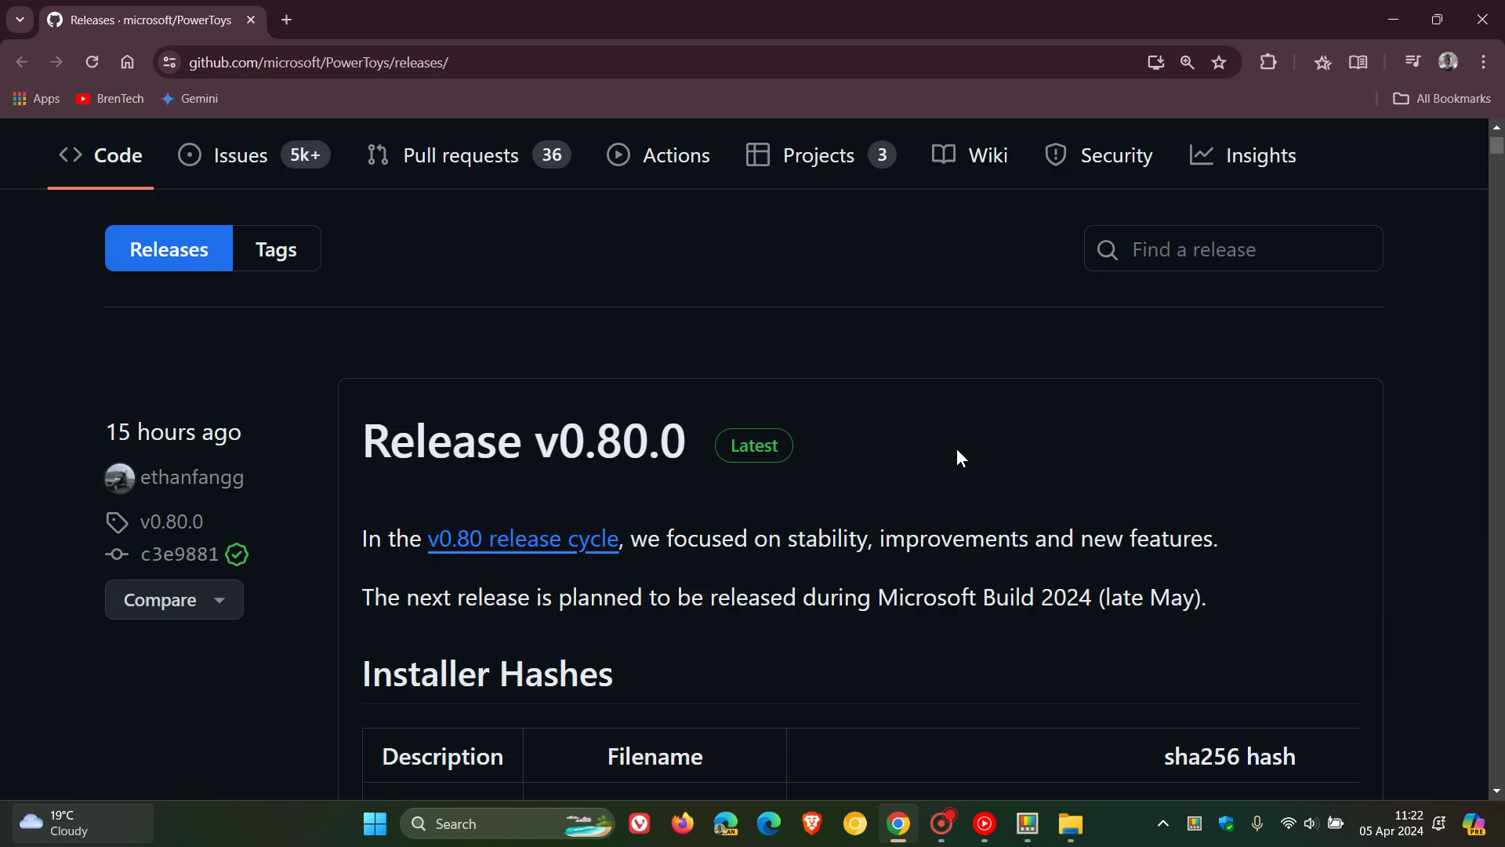
{"action": "scroll", "coordinate": [958, 454], "scroll_direction": "down", "scroll_amount": 10}
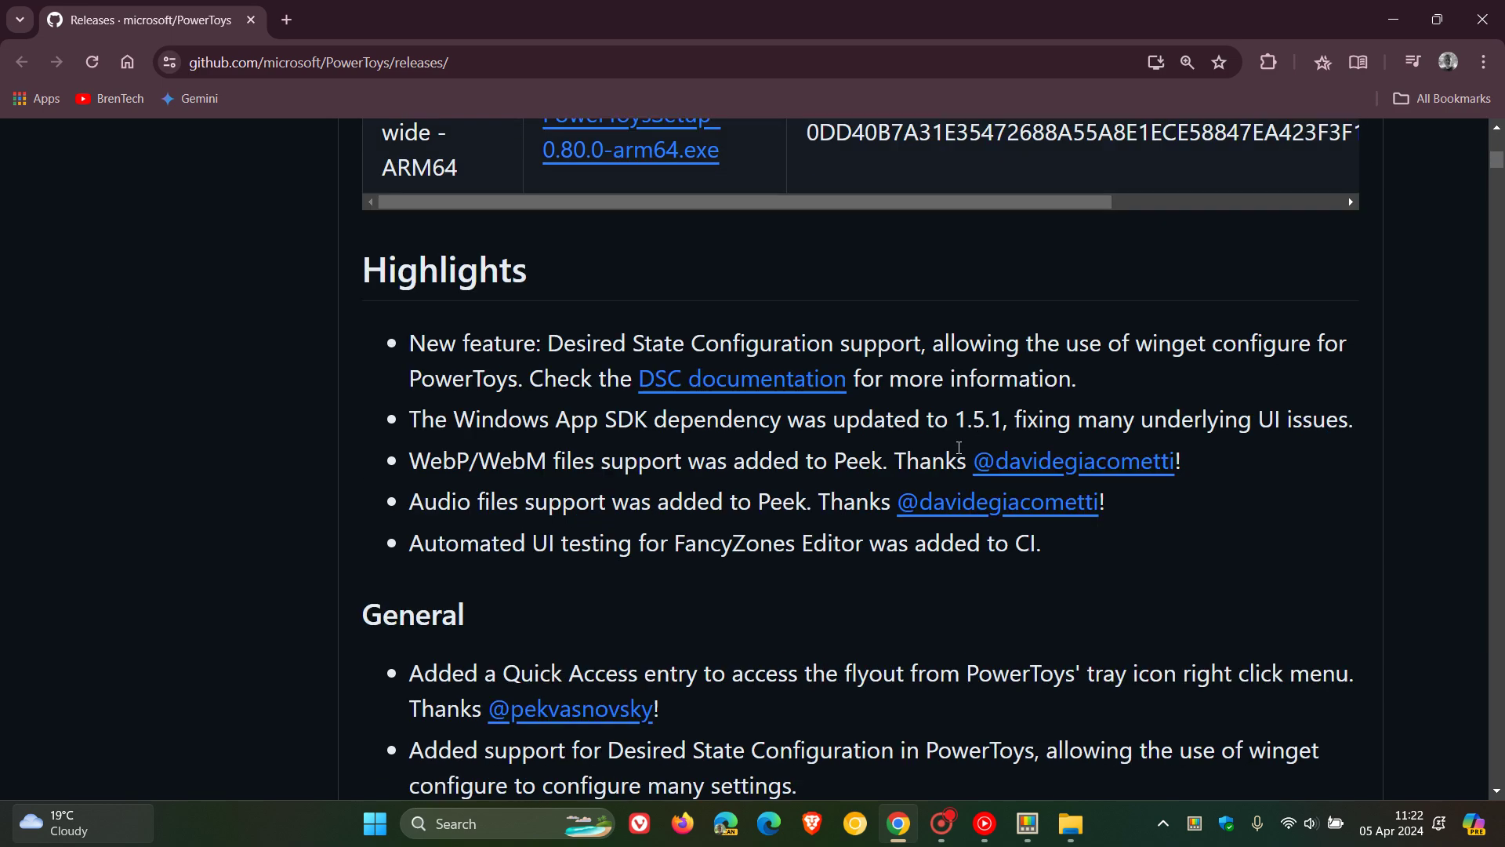
{"action": "scroll", "coordinate": [959, 447], "scroll_direction": "down", "scroll_amount": 12}
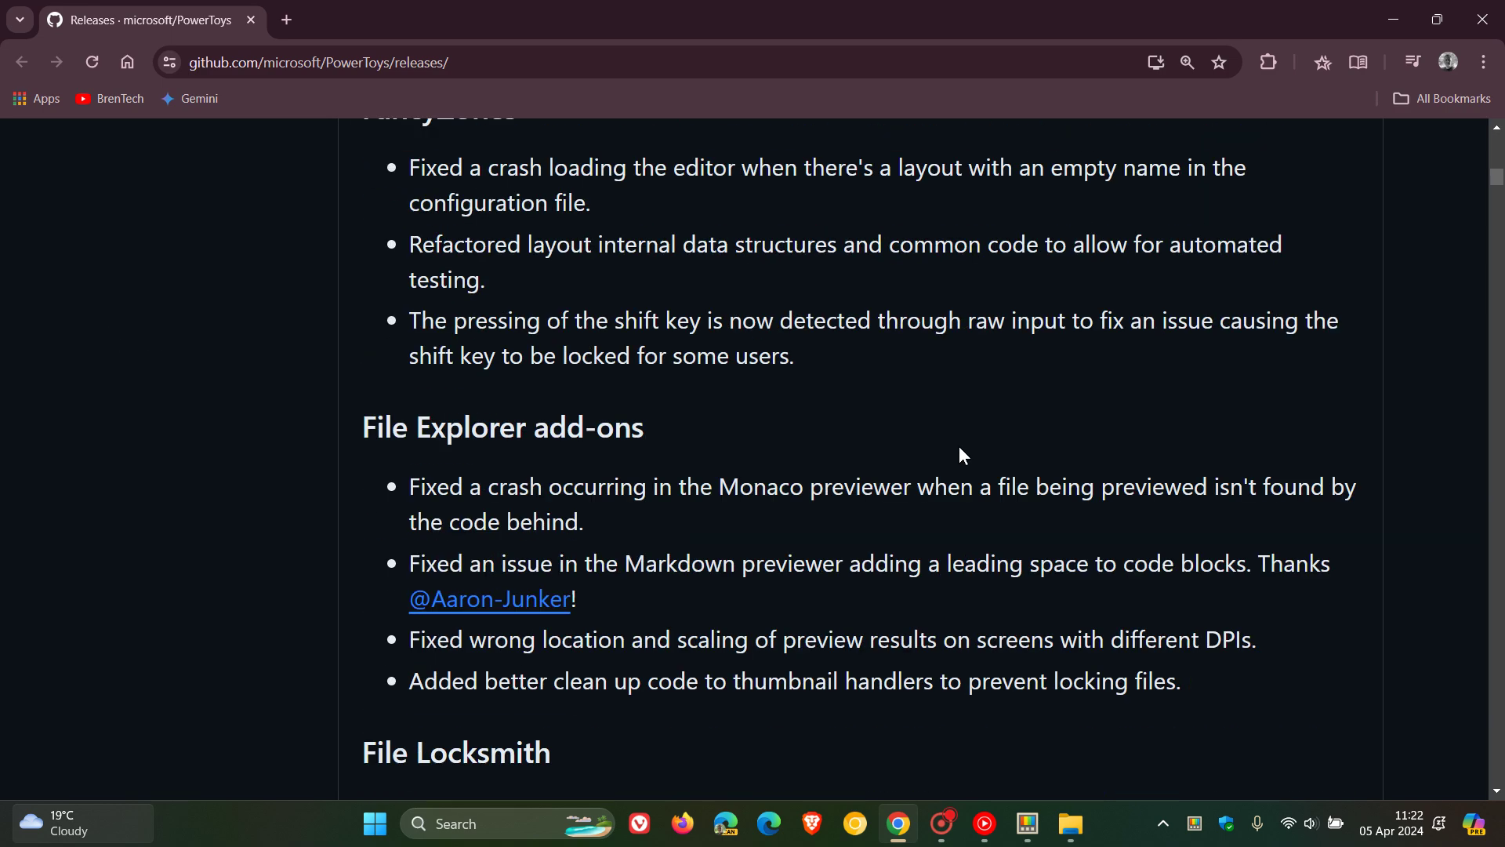
{"action": "scroll", "coordinate": [963, 455], "scroll_direction": "down", "scroll_amount": 9}
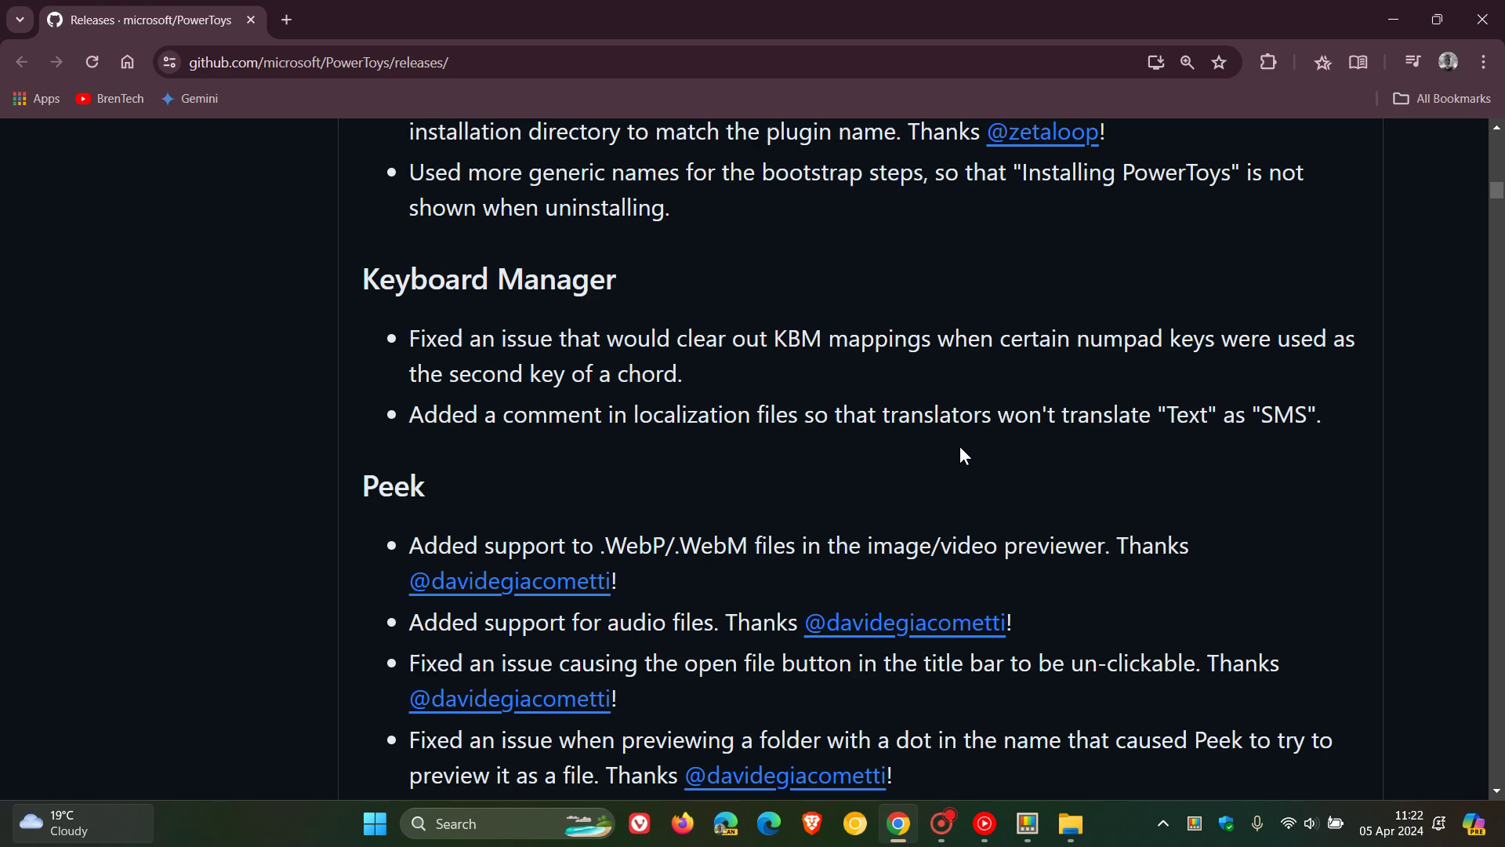
{"action": "left_click", "coordinate": [1482, 19]}
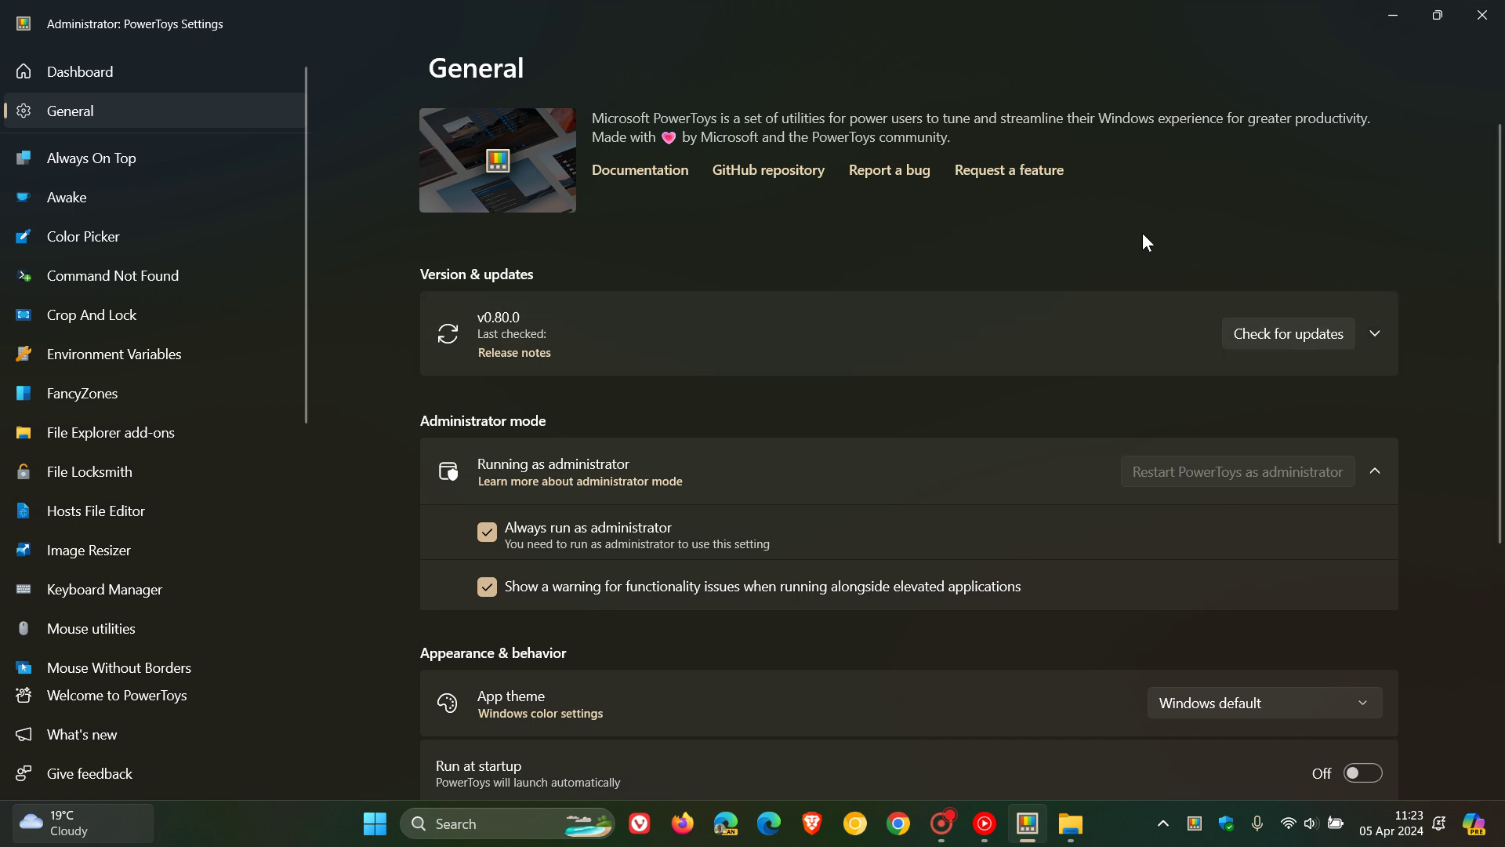
{"action": "left_click", "coordinate": [1394, 18]}
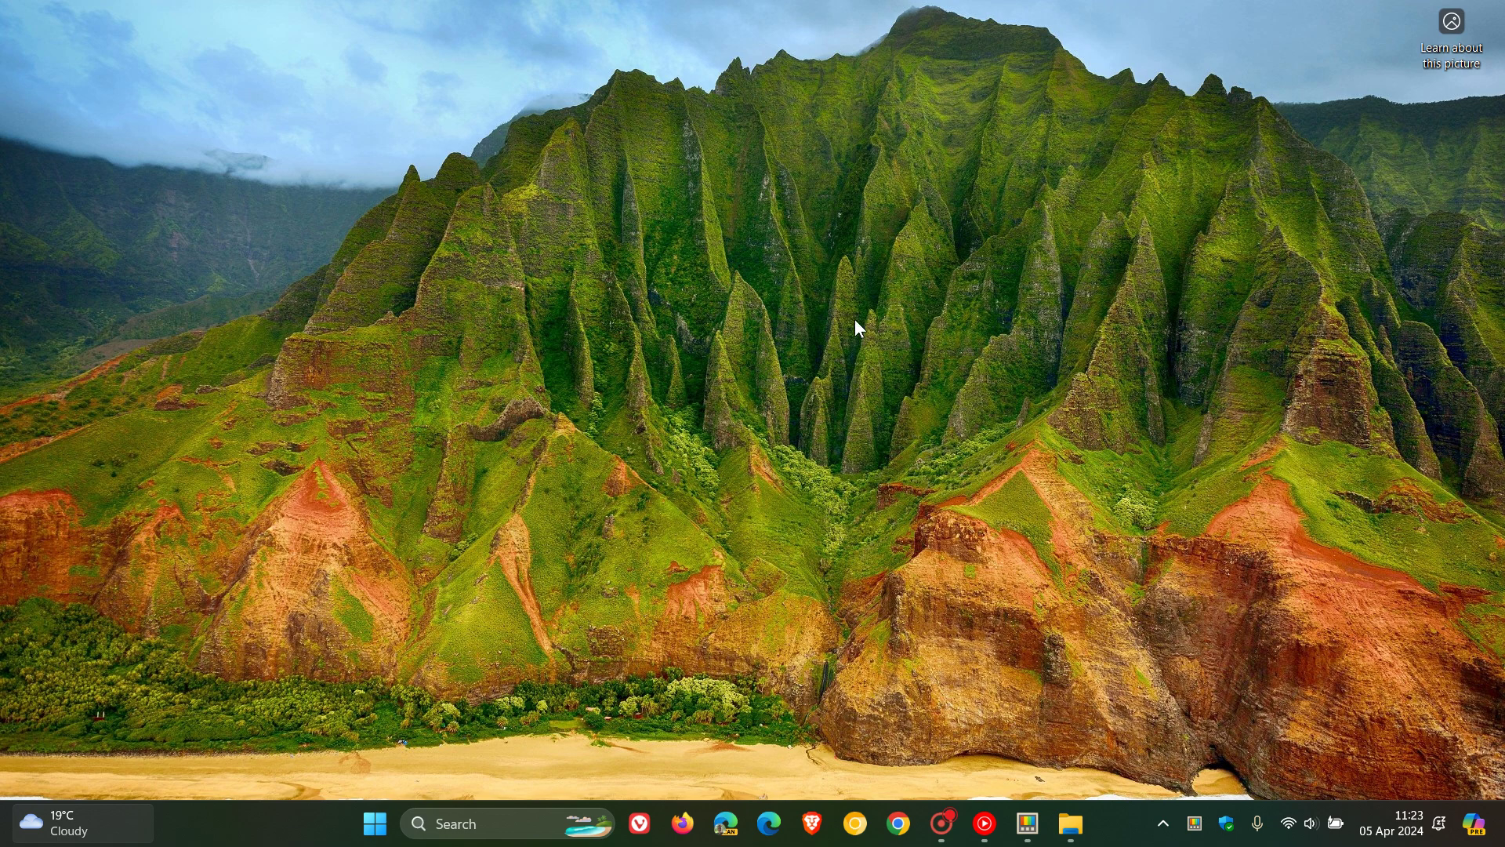